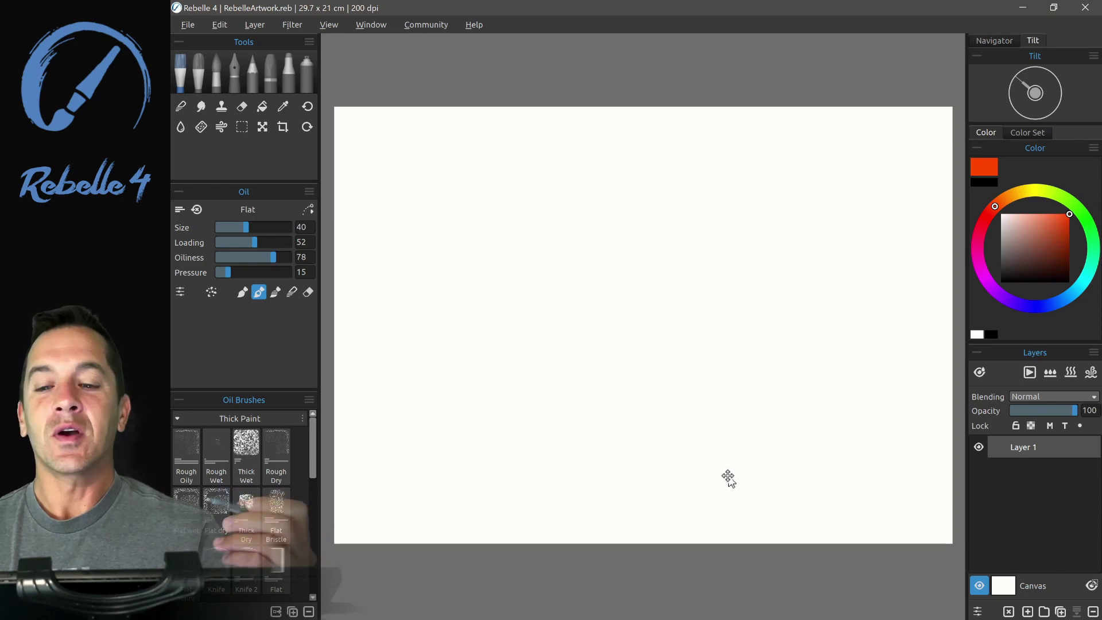
Step: Open Edit > Preferences and drag the General page's Interface Scale from 100% to 50%
{"action": "left_click", "coordinate": [220, 24]}
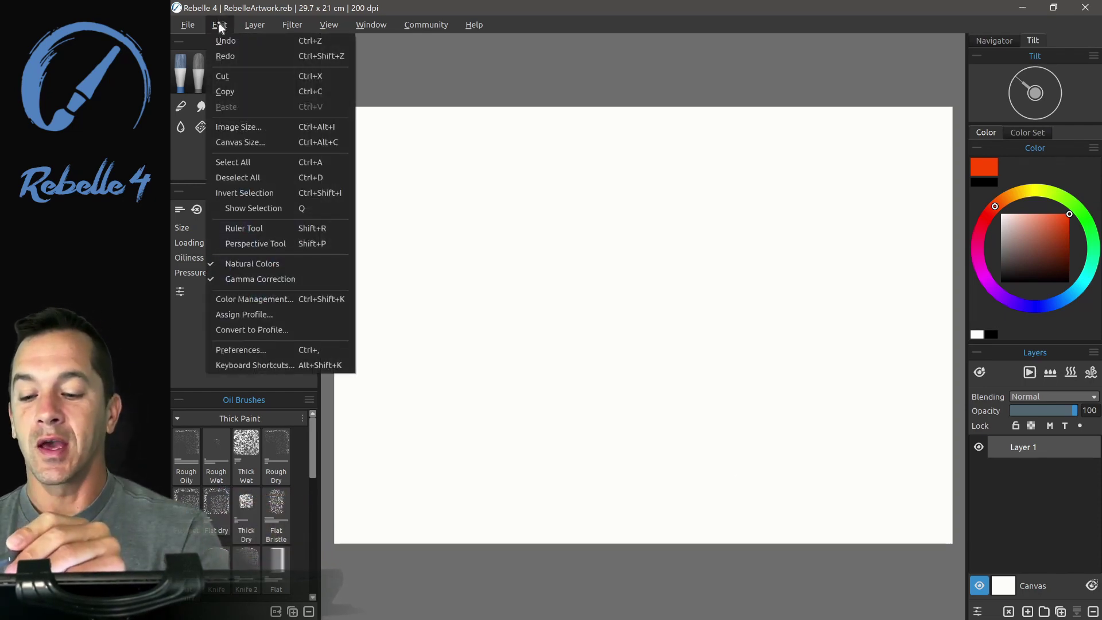
{"action": "left_click", "coordinate": [277, 350]}
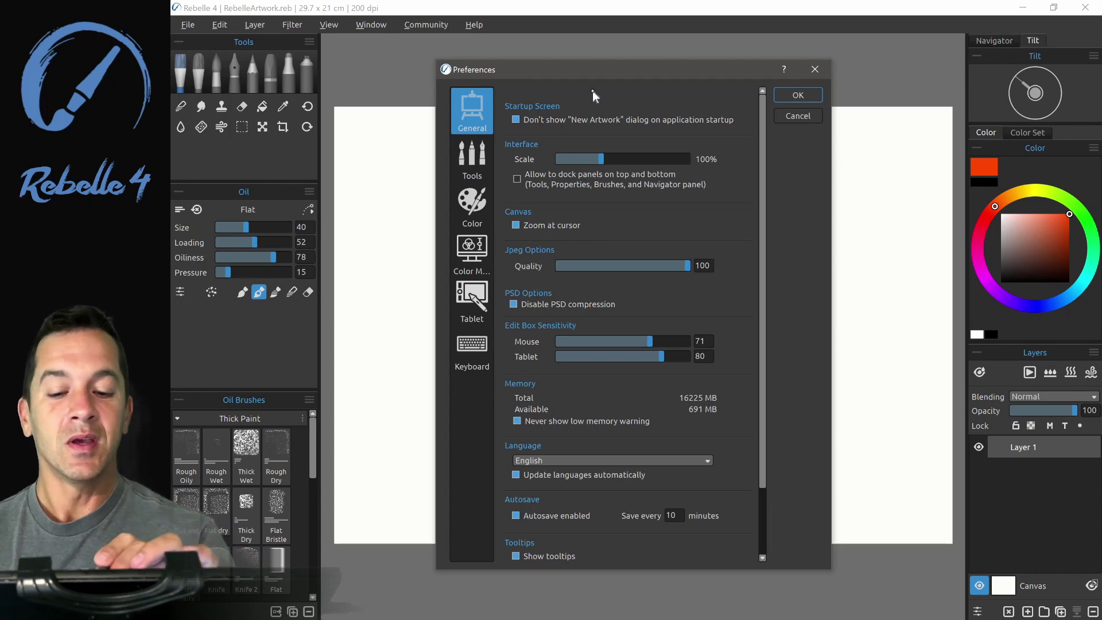
{"action": "left_click_drag", "start_coordinate": [600, 157], "coordinate": [683, 159]}
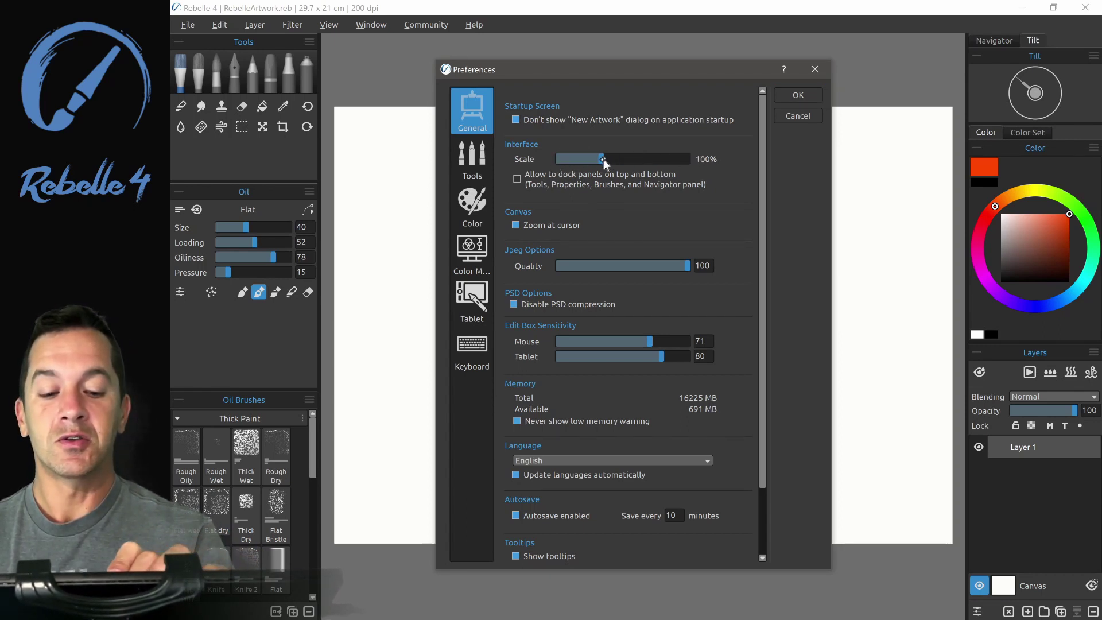
{"action": "left_click_drag", "start_coordinate": [602, 160], "coordinate": [562, 160]}
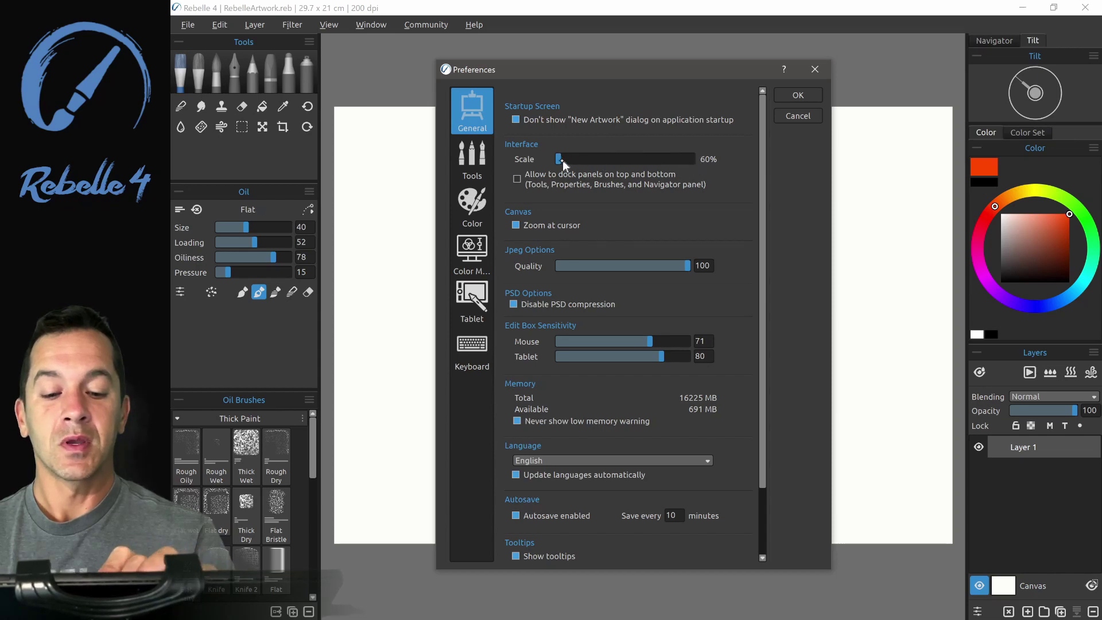
Step: Apply the 50% scale, reopen Preferences, and float the Tools panel over the canvas
{"action": "left_click", "coordinate": [796, 96]}
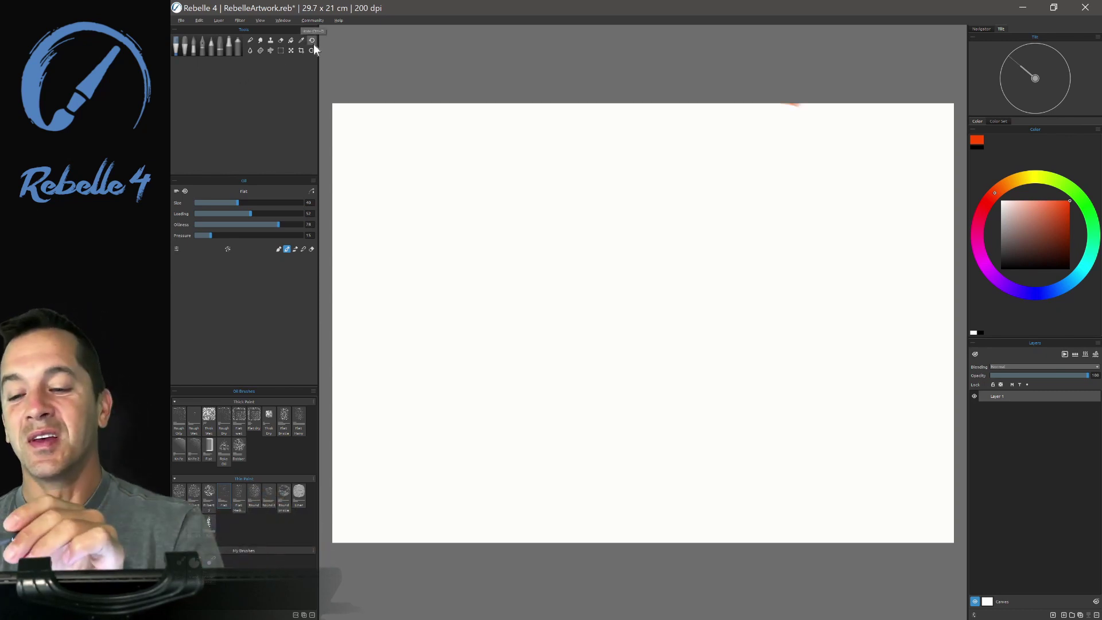
{"action": "left_click", "coordinate": [198, 21]}
{"action": "left_click", "coordinate": [232, 194]}
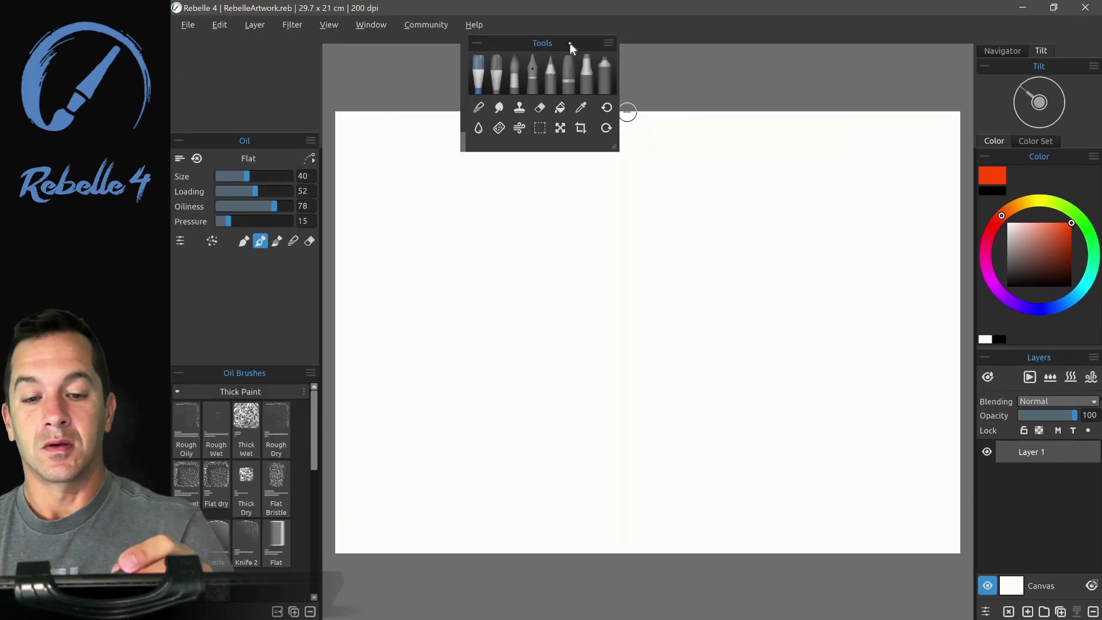
{"action": "left_click_drag", "start_coordinate": [569, 43], "coordinate": [577, 56]}
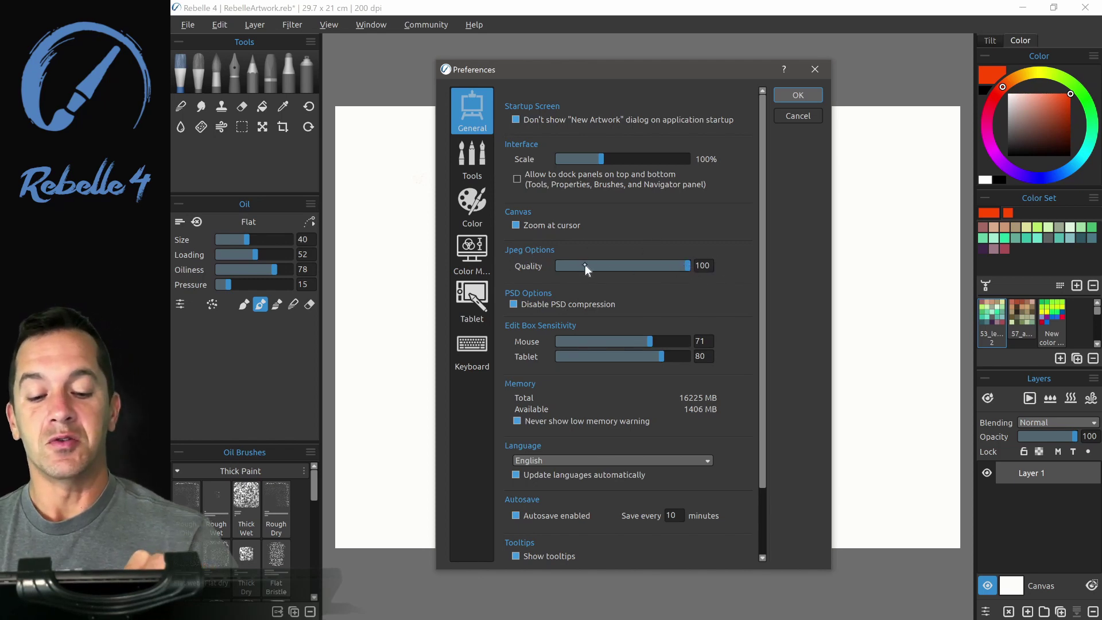
{"action": "mouse_move", "coordinate": [689, 267]}
{"action": "left_mouse_down"}
{"action": "mouse_move", "coordinate": [563, 270]}
{"action": "mouse_move", "coordinate": [685, 263]}
{"action": "left_mouse_up"}
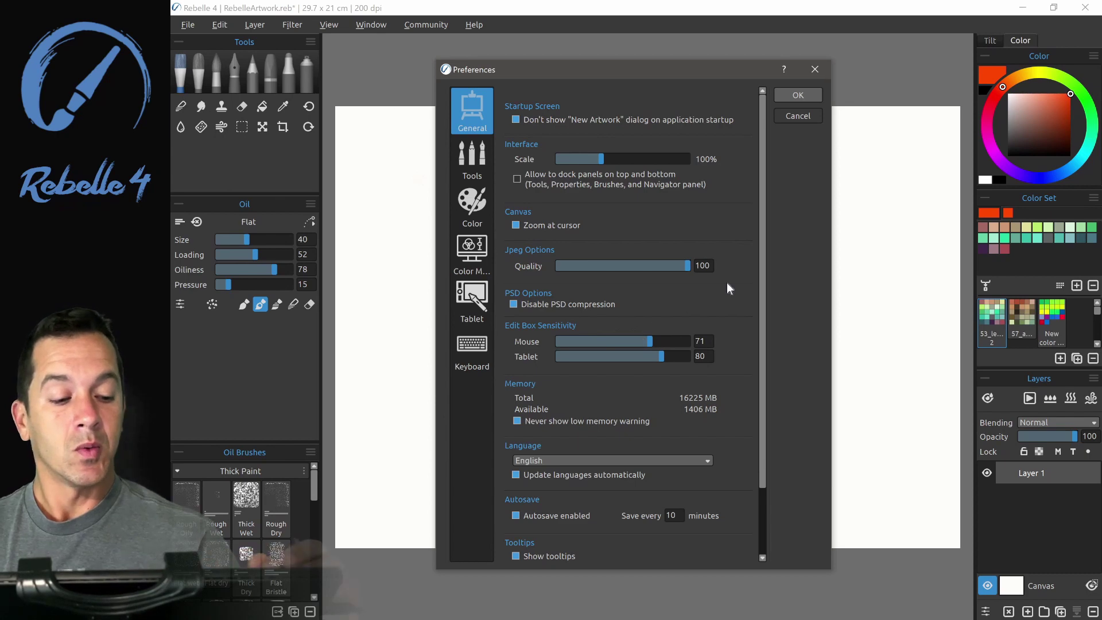
{"action": "left_click", "coordinate": [305, 241]}
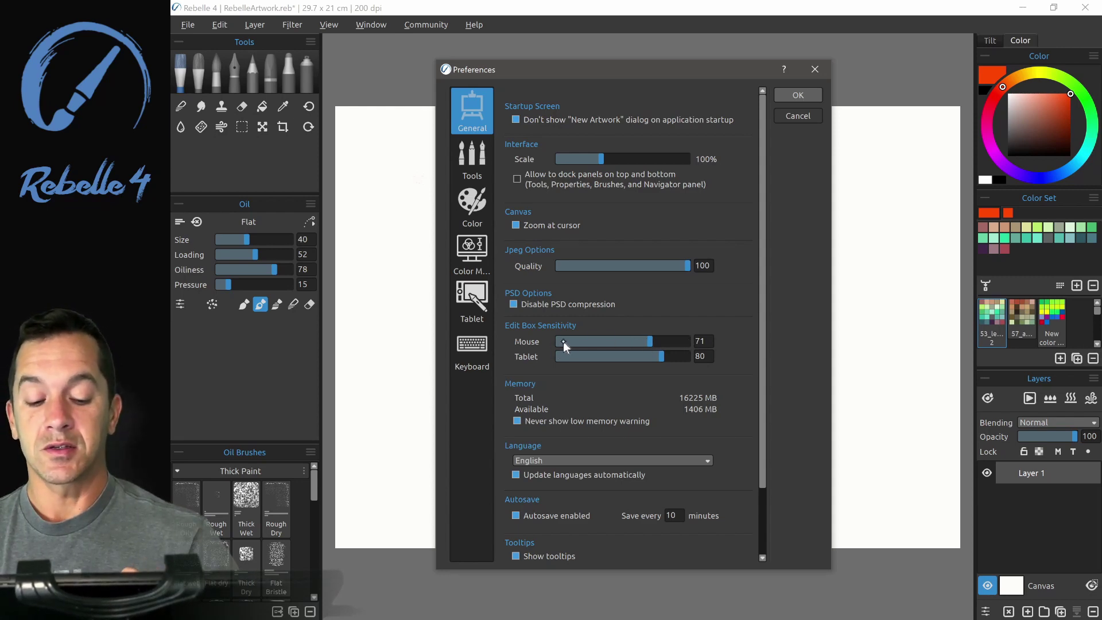
{"action": "scroll", "coordinate": [660, 338], "scroll_direction": "down", "scroll_amount": 2}
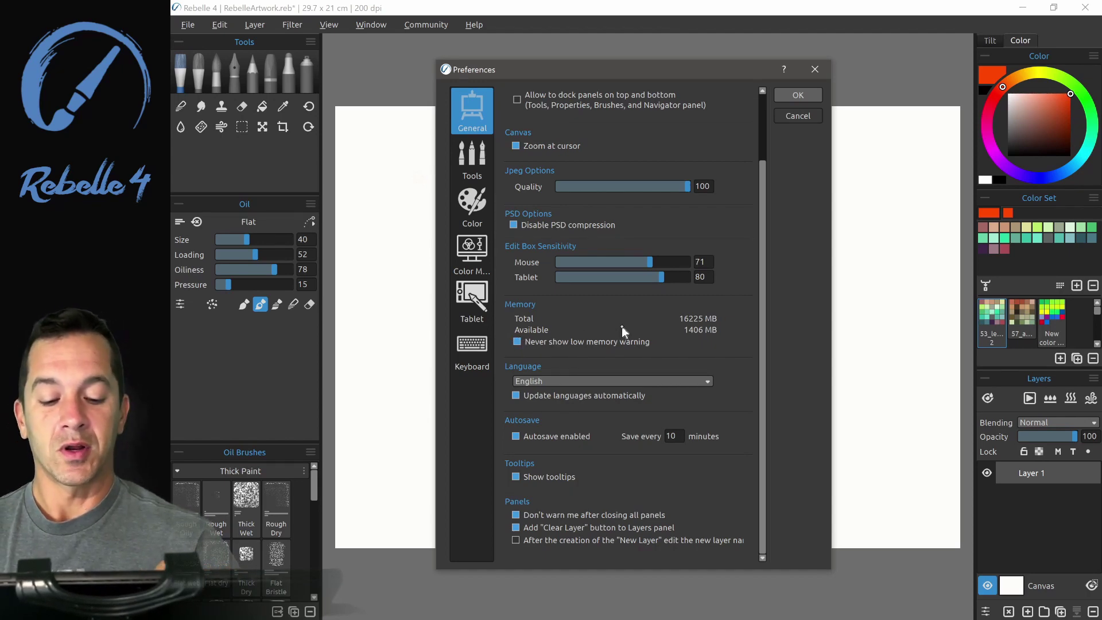
{"action": "left_click", "coordinate": [708, 381]}
{"action": "left_click", "coordinate": [708, 381]}
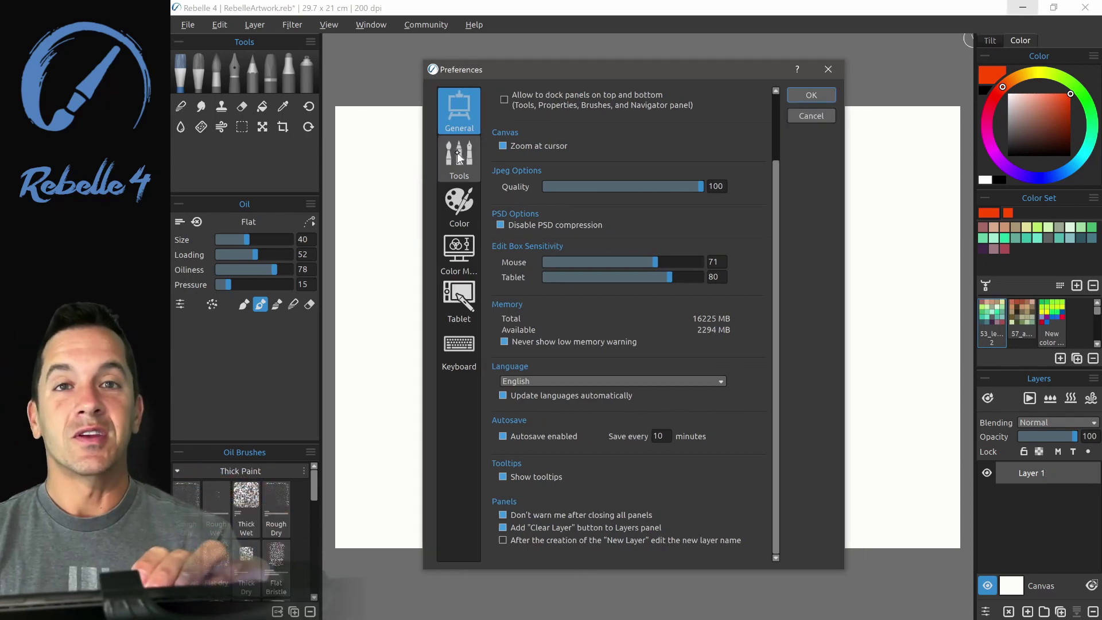
Step: On the Tools page, toggle Show Cursor off and back on, keeping Circle with direction, and confirm
{"action": "left_click", "coordinate": [459, 159]}
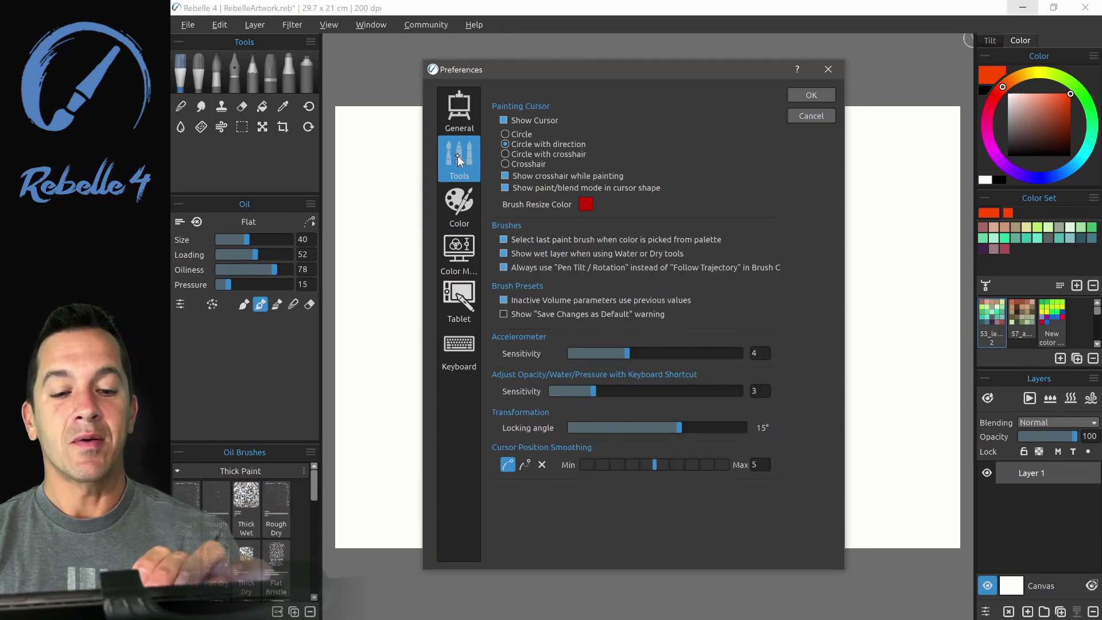
{"action": "left_click", "coordinate": [504, 120]}
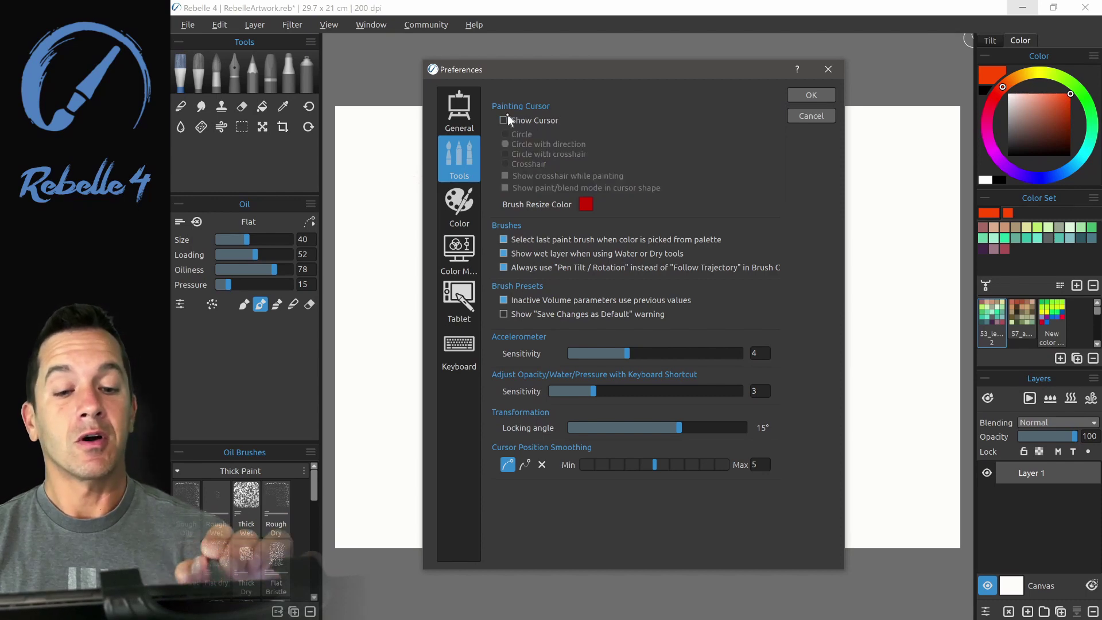
{"action": "left_click", "coordinate": [504, 121]}
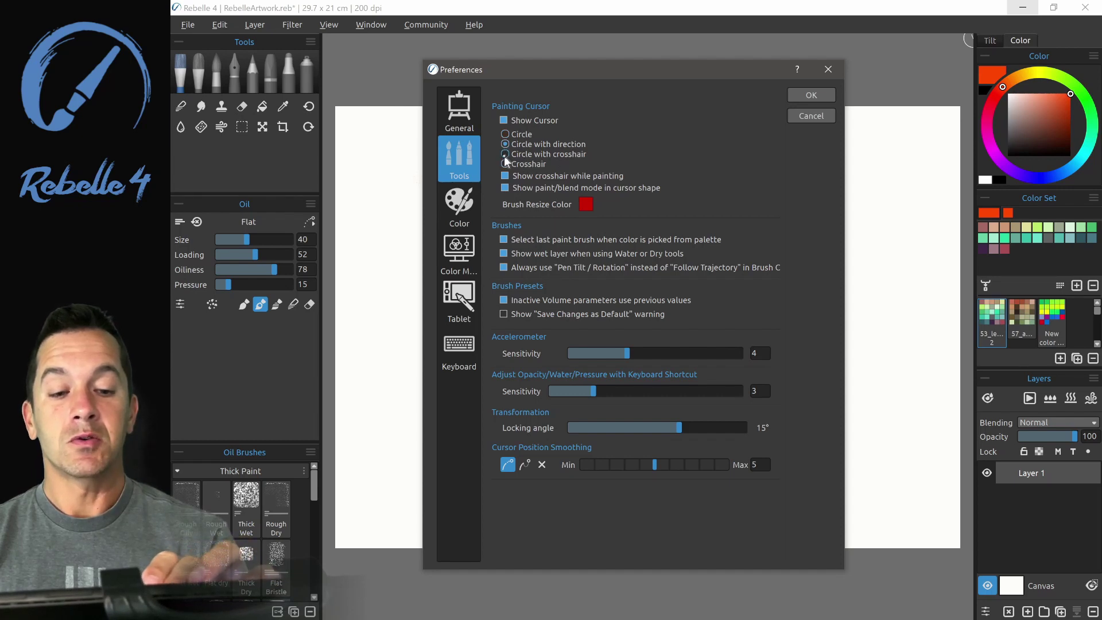
{"action": "left_click", "coordinate": [813, 98]}
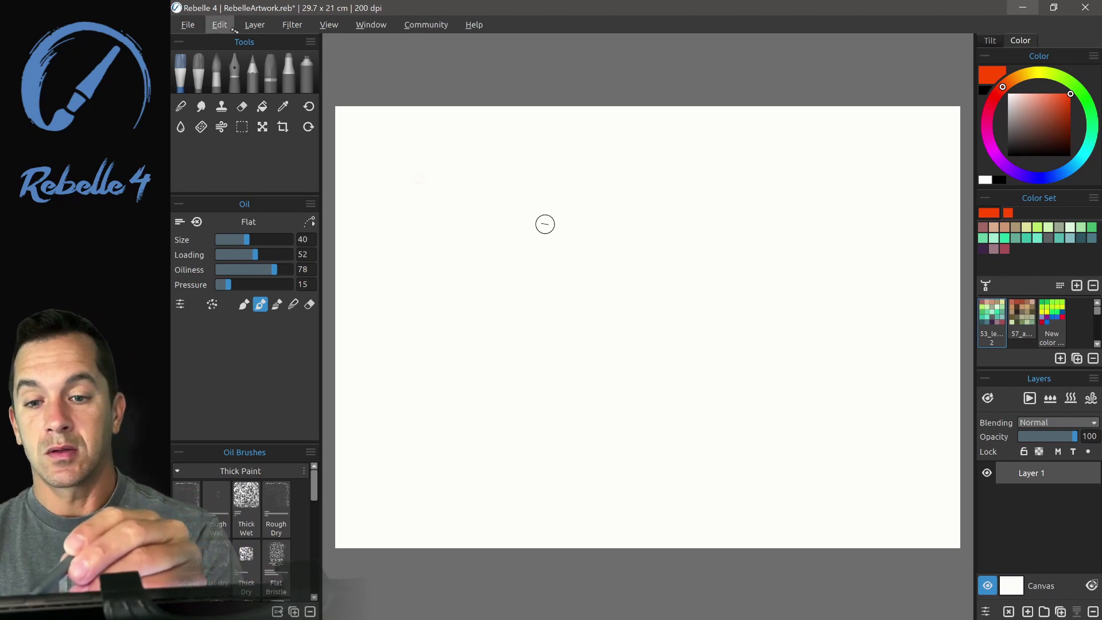
Step: Enlarge the oil brush to size 69 by resizing it directly on the canvas
{"action": "key", "text": "b"}
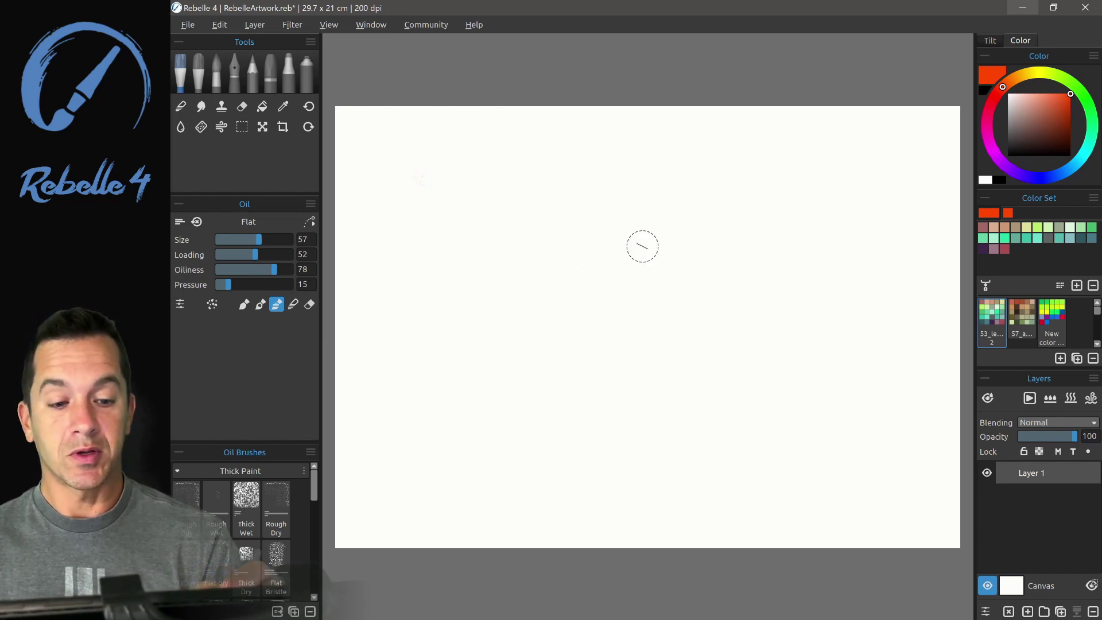
{"action": "mouse_move", "coordinate": [639, 245]}
{"action": "left_mouse_down"}
{"action": "mouse_move", "coordinate": [576, 255]}
{"action": "mouse_move", "coordinate": [607, 255]}
{"action": "left_mouse_up"}
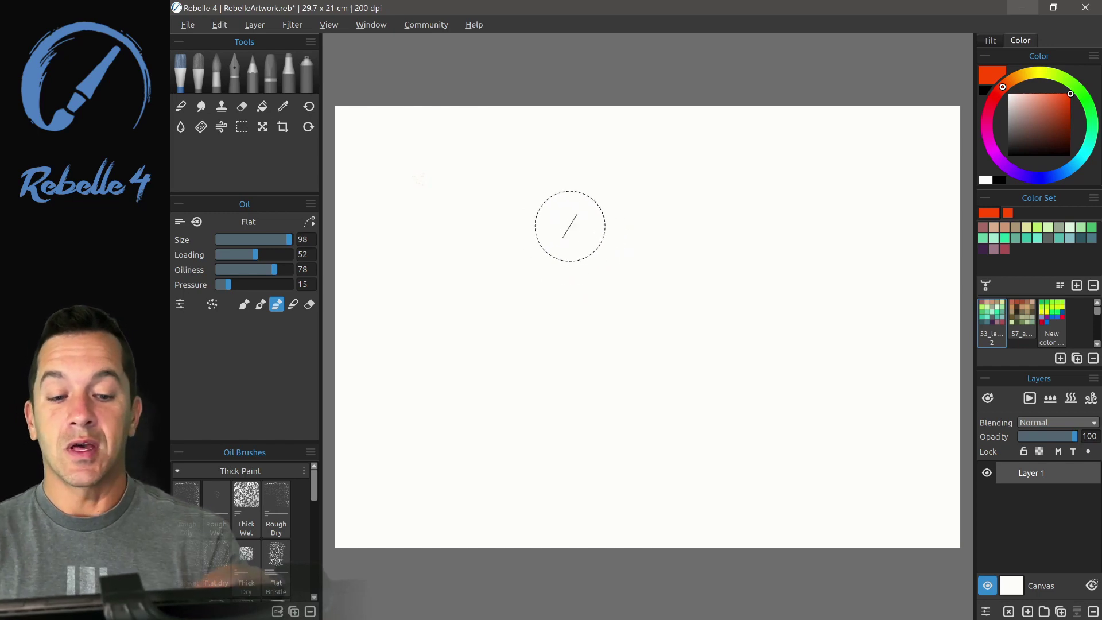
{"action": "mouse_move", "coordinate": [580, 260]}
{"action": "left_mouse_down"}
{"action": "mouse_move", "coordinate": [593, 270]}
{"action": "mouse_move", "coordinate": [627, 266]}
{"action": "mouse_move", "coordinate": [610, 258]}
{"action": "left_mouse_up"}
Step: Try Erase mode, return the brush to Paint & Mix, and reopen Preferences
{"action": "left_click", "coordinate": [308, 304]}
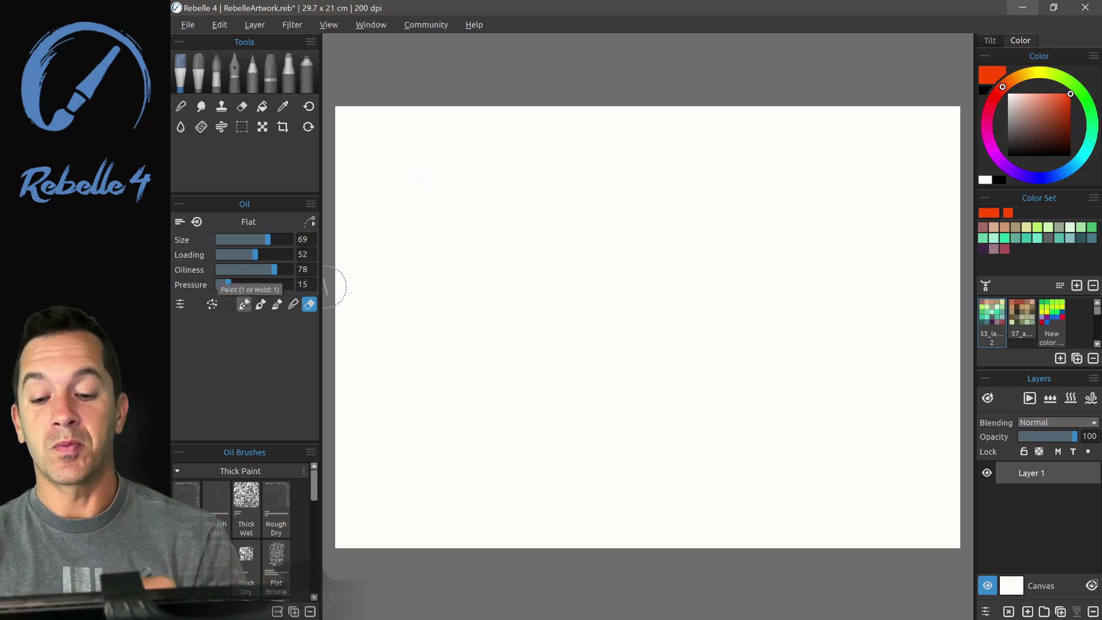
{"action": "left_click", "coordinate": [260, 304]}
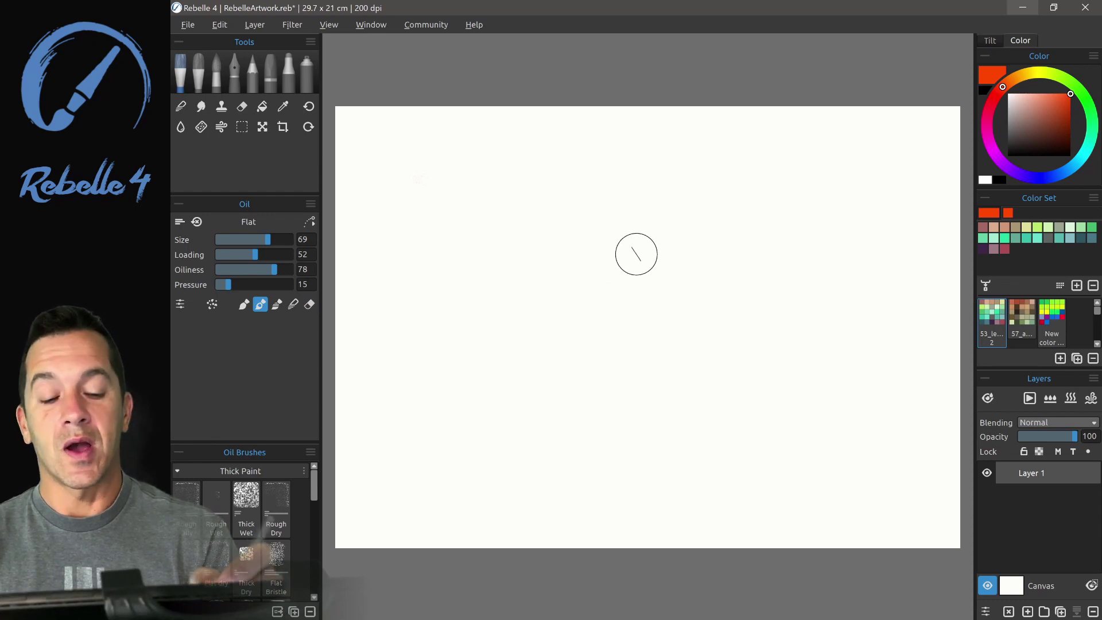
{"action": "key", "text": "alt+e"}
{"action": "left_click", "coordinate": [275, 350]}
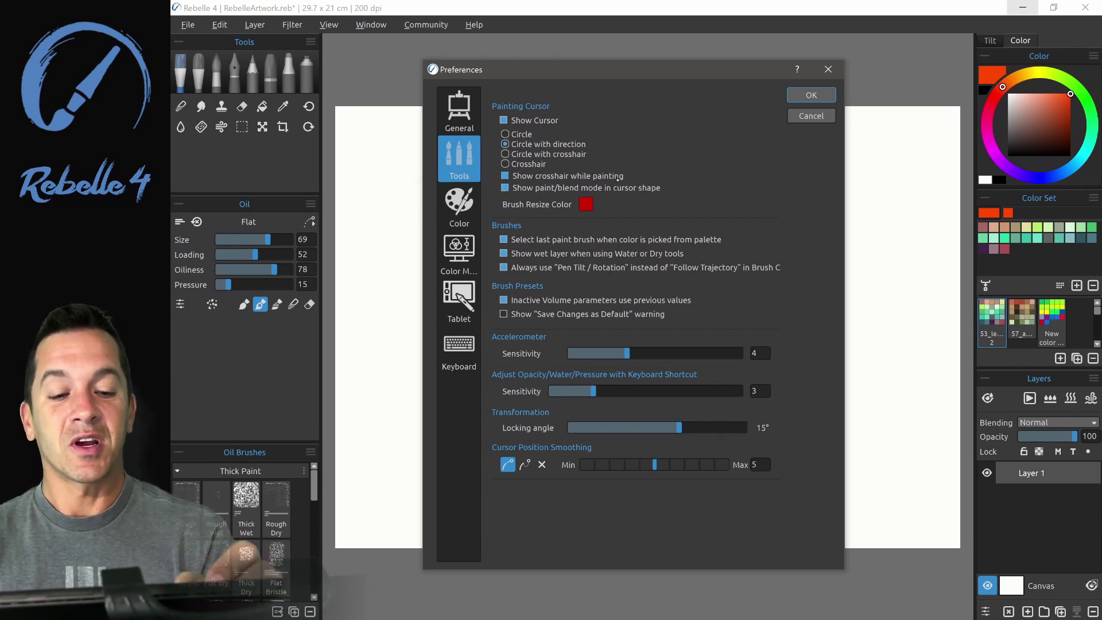
Step: Set the painting cursor to Circle with crosshair, then reopen and widen Preferences to verify it
{"action": "left_click", "coordinate": [505, 154]}
{"action": "left_click", "coordinate": [811, 95]}
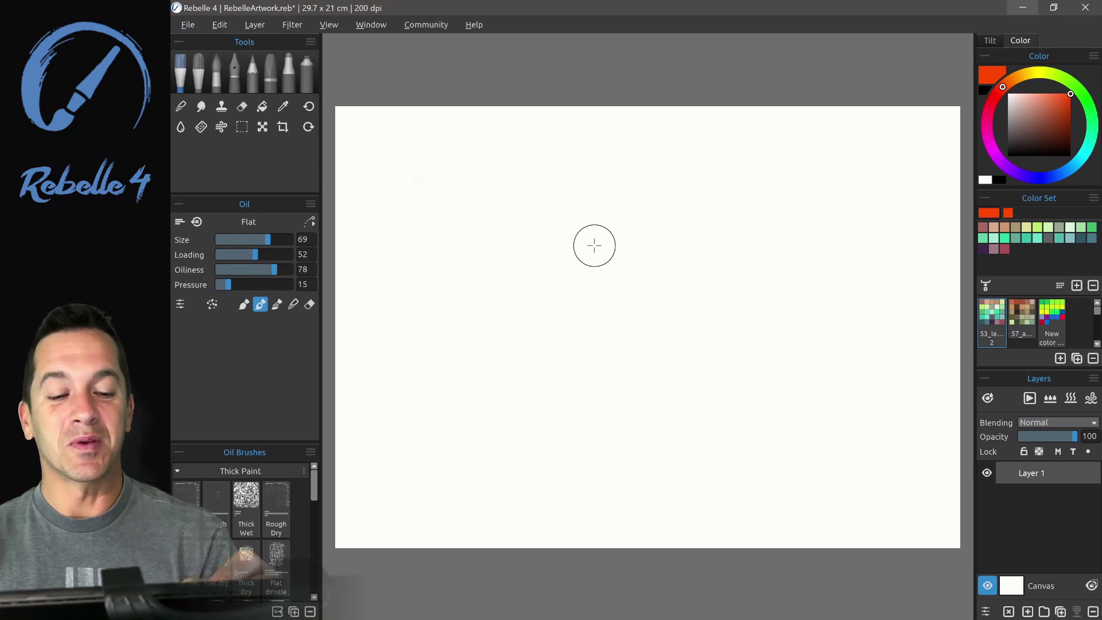
{"action": "left_click", "coordinate": [219, 25]}
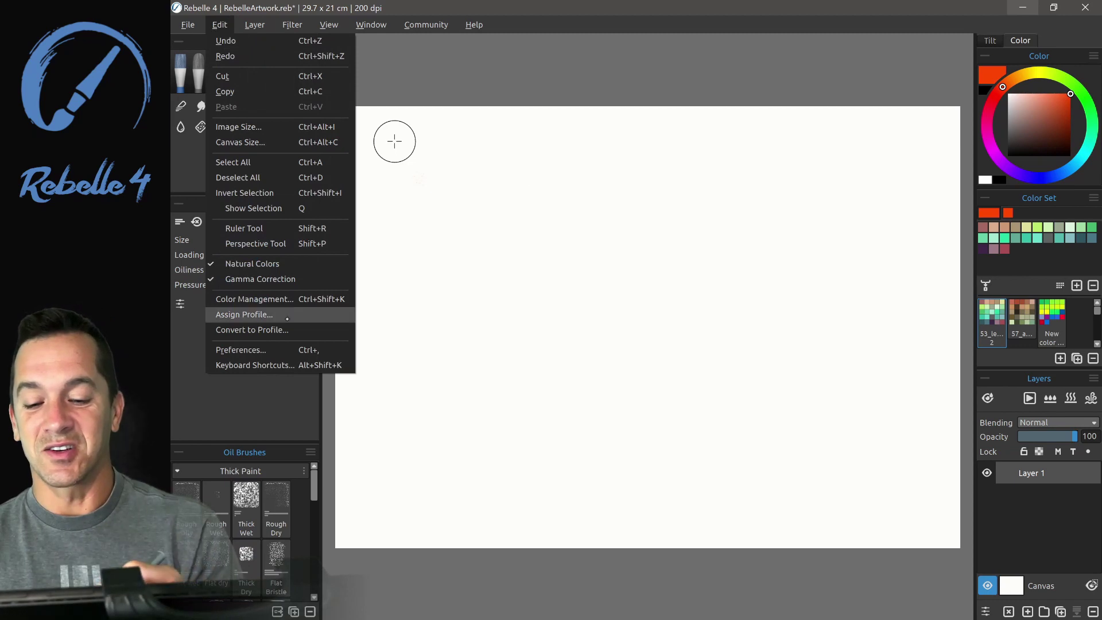
{"action": "left_click", "coordinate": [247, 350]}
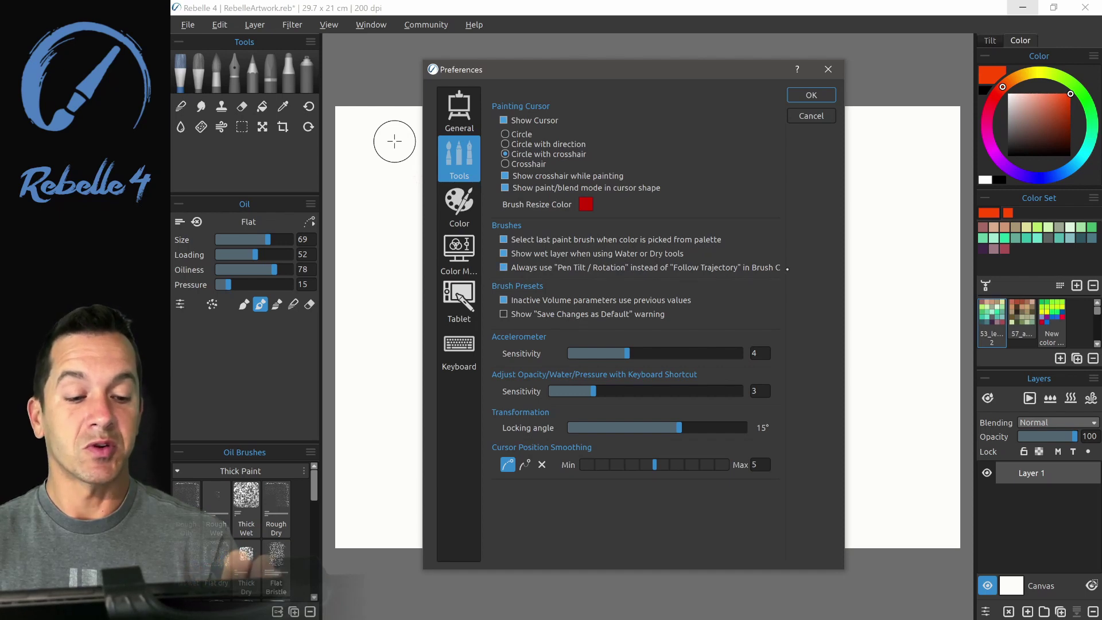
{"action": "left_click_drag", "start_coordinate": [842, 565], "coordinate": [871, 562]}
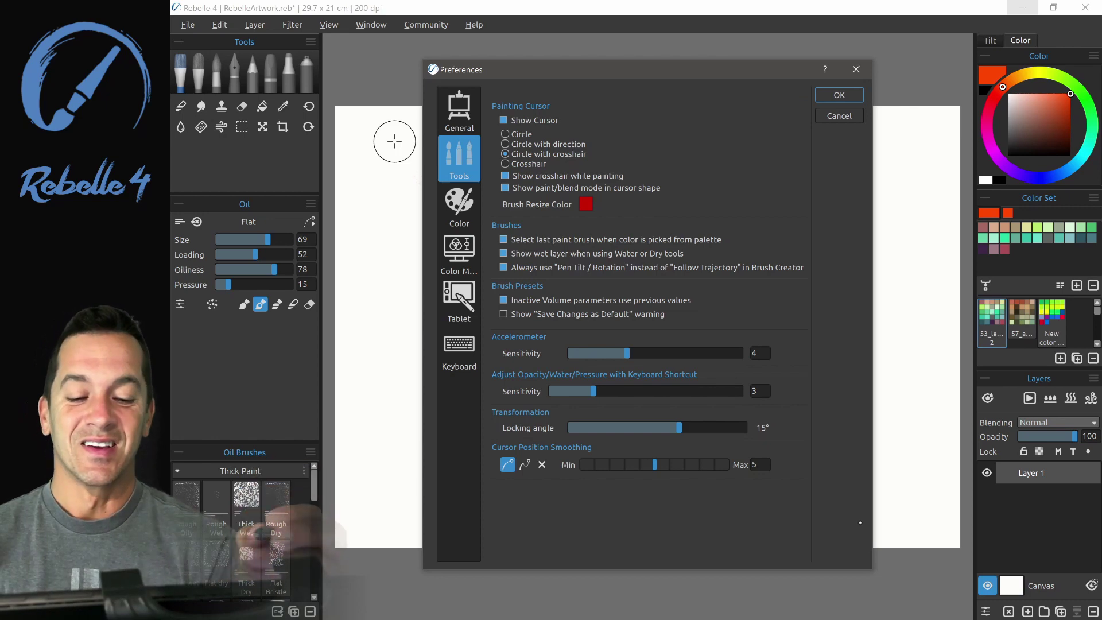
{"action": "left_click", "coordinate": [839, 95]}
{"action": "key", "text": "n"}
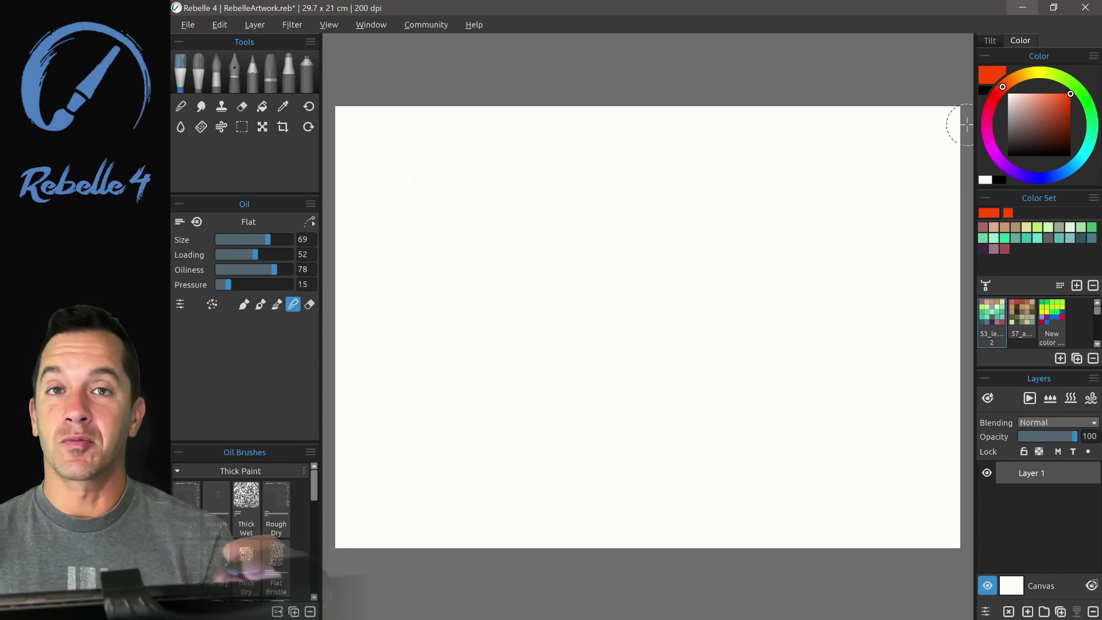
Step: Paint reddish-brown oil strokes across the canvas centre with brighter orange in the middle
{"action": "key", "text": "b"}
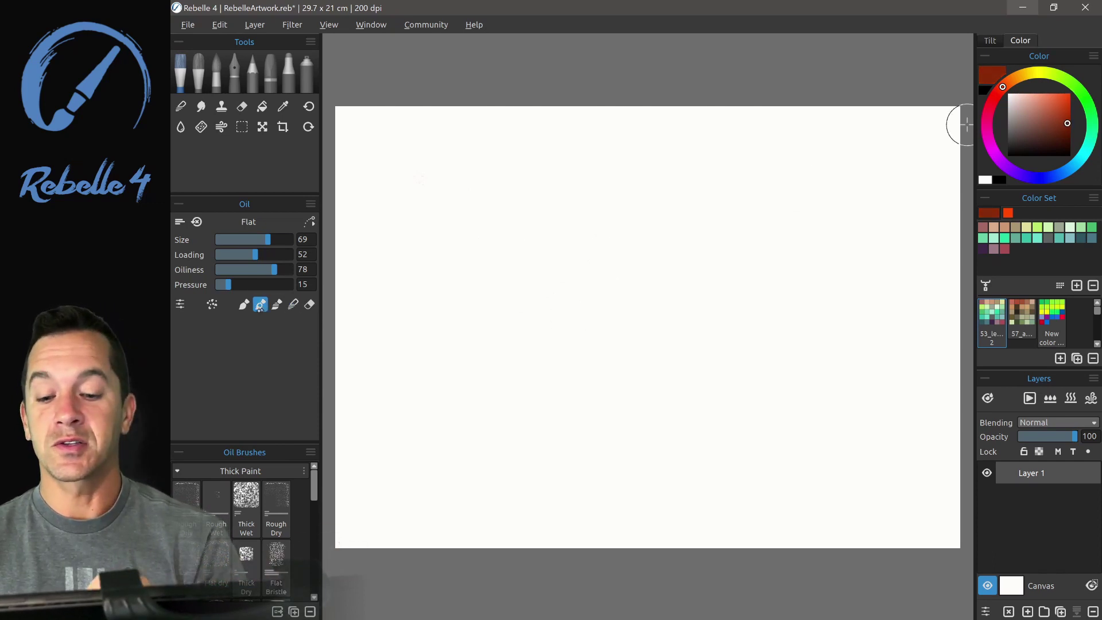
{"action": "mouse_move", "coordinate": [484, 290]}
{"action": "left_mouse_down"}
{"action": "mouse_move", "coordinate": [523, 325]}
{"action": "mouse_move", "coordinate": [606, 314]}
{"action": "mouse_move", "coordinate": [554, 267]}
{"action": "mouse_move", "coordinate": [590, 287]}
{"action": "left_mouse_up"}
{"action": "left_click", "coordinate": [309, 304]}
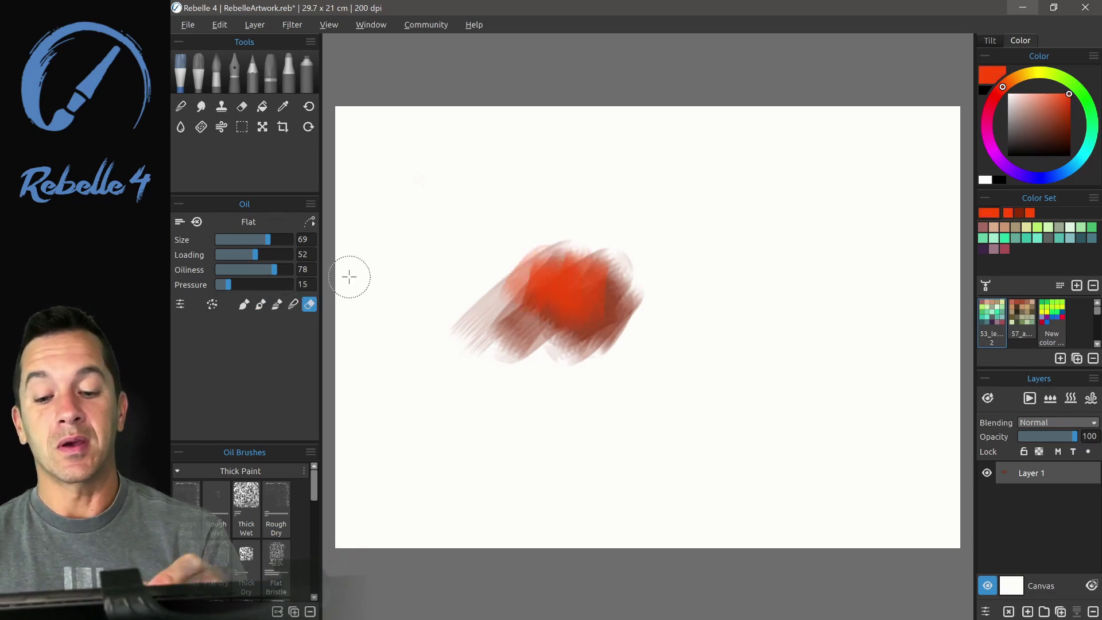
Step: Paint light green over the red's upper-left, then view Brush Creator's rotation options
{"action": "left_click", "coordinate": [1079, 227]}
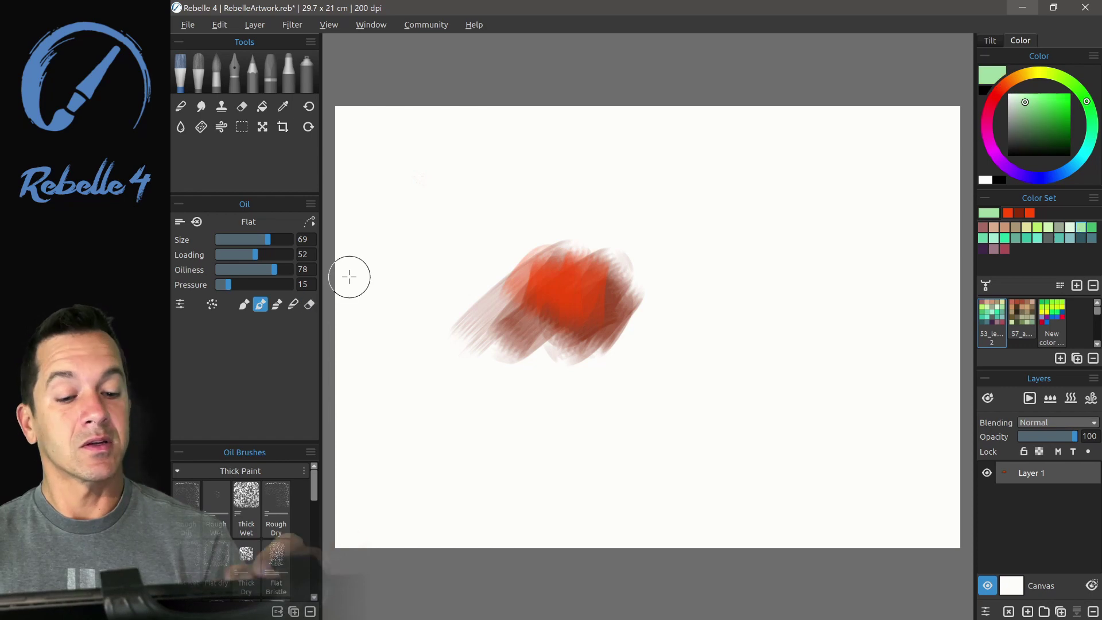
{"action": "mouse_move", "coordinate": [551, 287]}
{"action": "left_mouse_down"}
{"action": "mouse_move", "coordinate": [508, 283]}
{"action": "mouse_move", "coordinate": [551, 246]}
{"action": "mouse_move", "coordinate": [566, 310]}
{"action": "mouse_move", "coordinate": [536, 334]}
{"action": "left_mouse_up"}
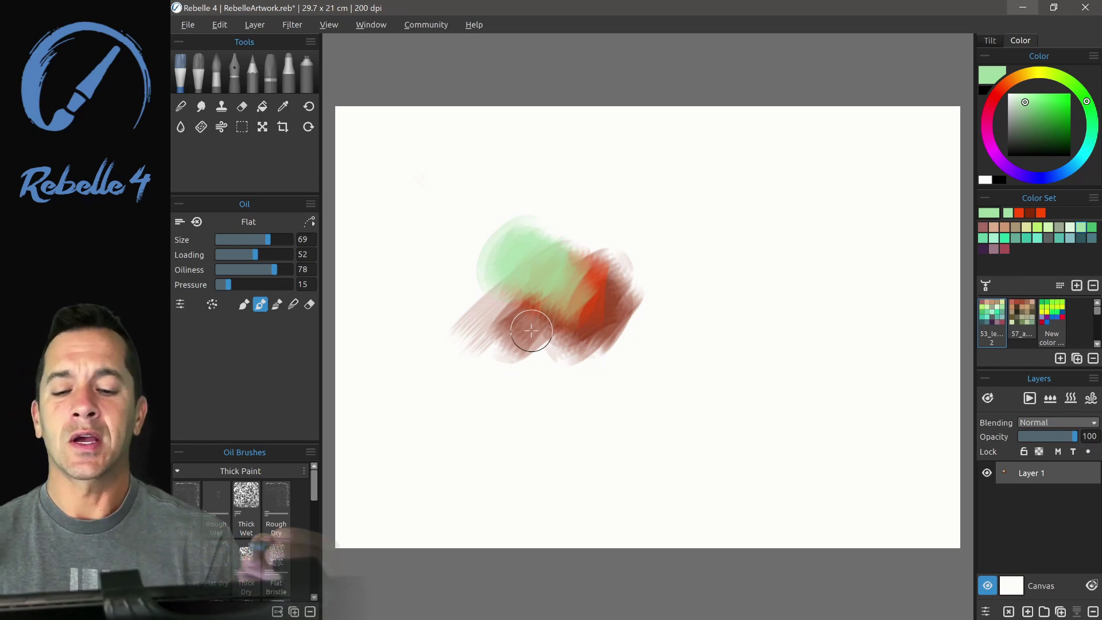
{"action": "key", "text": "ctrl+b"}
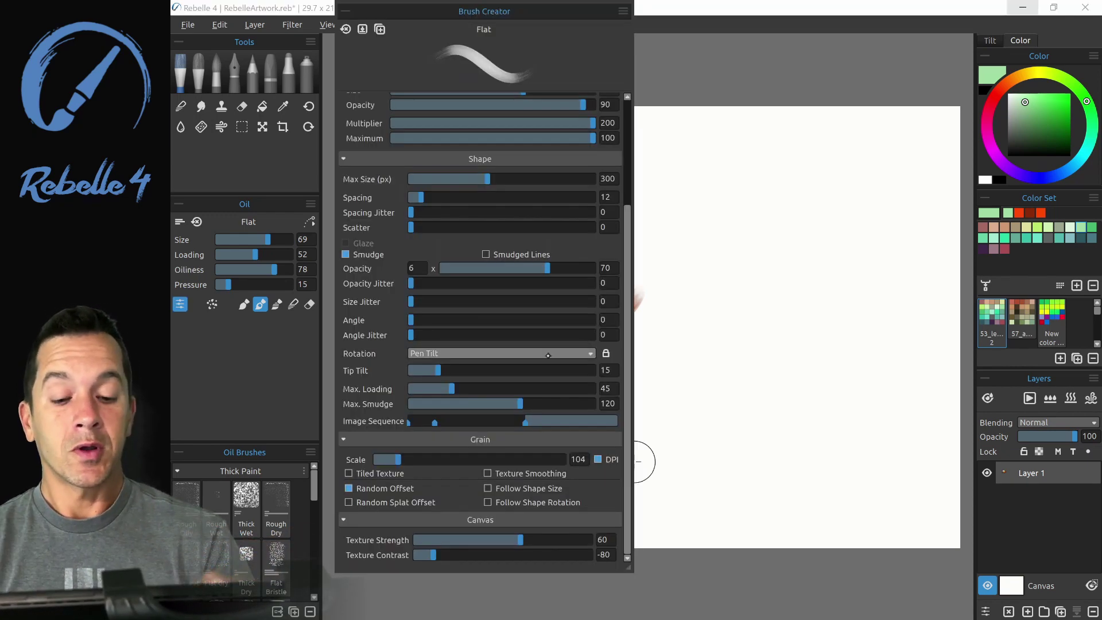
{"action": "left_click", "coordinate": [590, 354]}
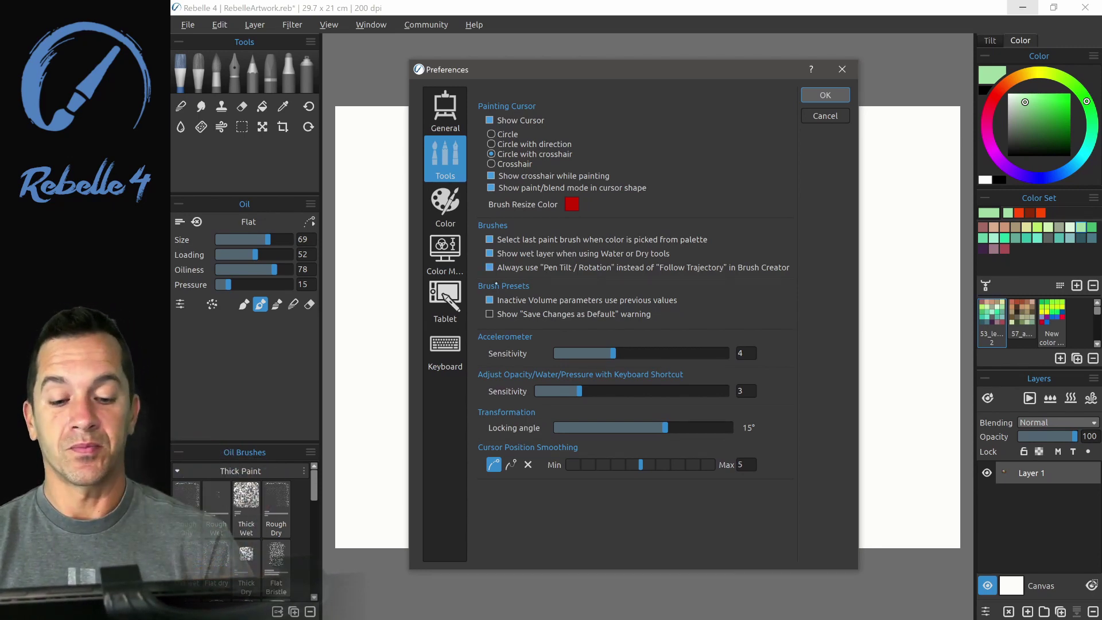
Step: Close Preferences and blur the stroke edges with Water, checking the wet-paint overlay
{"action": "left_click", "coordinate": [825, 95]}
{"action": "key", "text": "w"}
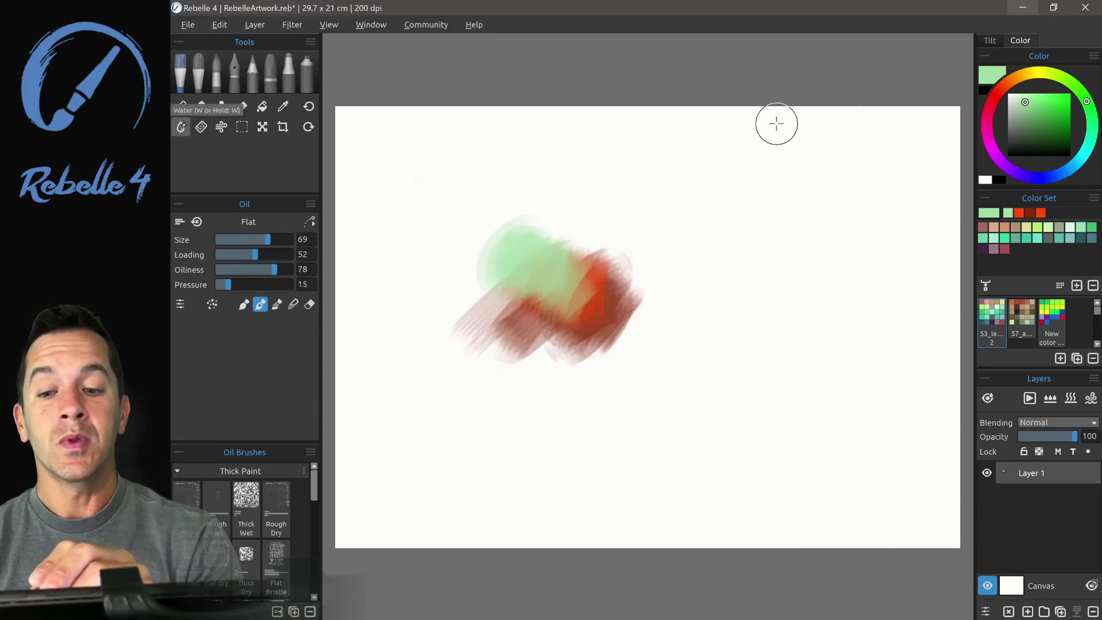
{"action": "key", "text": "shift+w"}
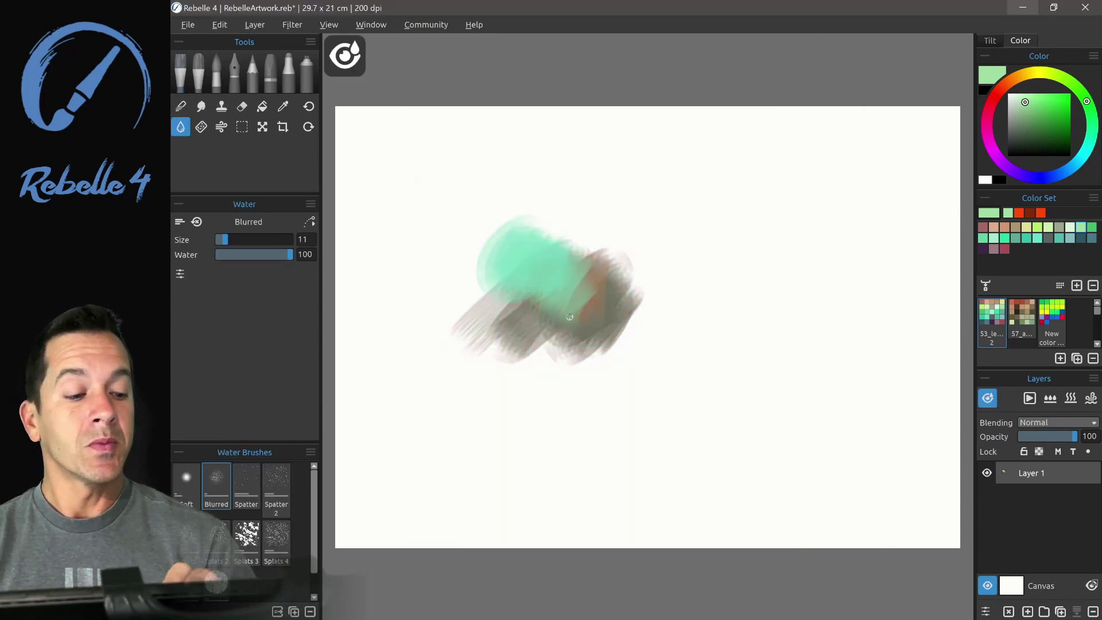
{"action": "mouse_move", "coordinate": [434, 336]}
{"action": "left_mouse_down"}
{"action": "mouse_move", "coordinate": [485, 340]}
{"action": "mouse_move", "coordinate": [642, 267]}
{"action": "left_mouse_up"}
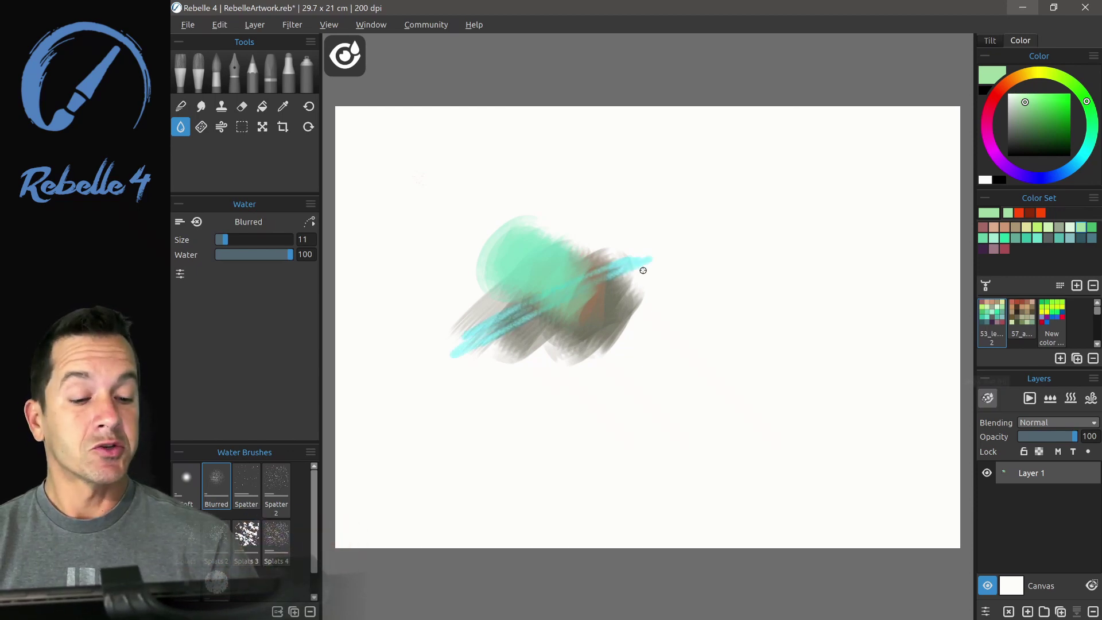
{"action": "key", "text": "shift+w"}
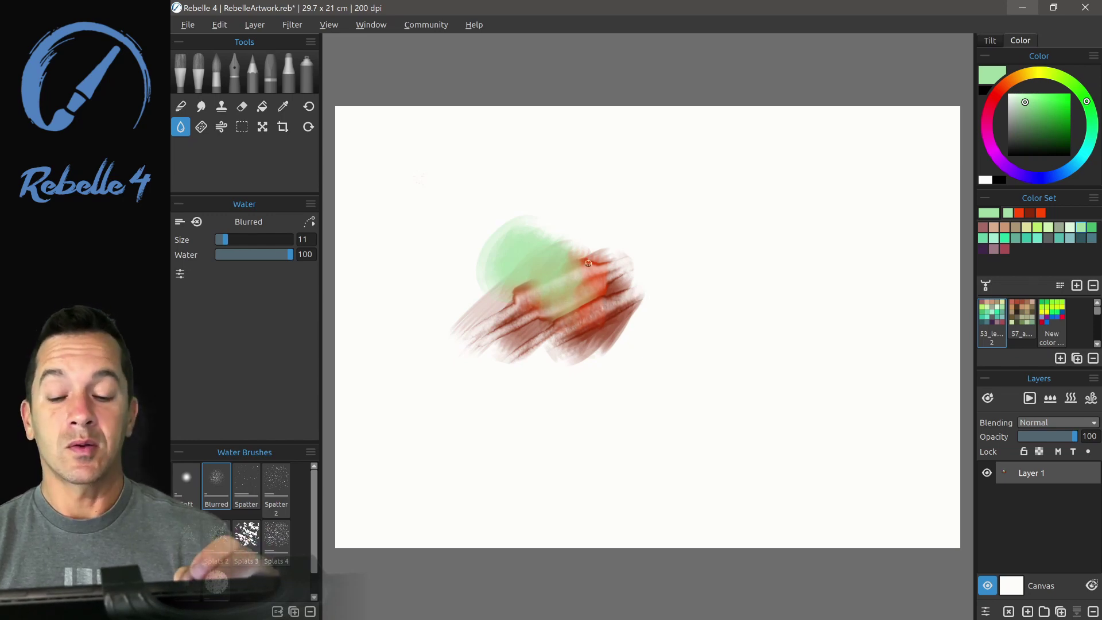
Step: Dry the wet centre of the painting, then return to the Flat oil brush
{"action": "key", "text": "y"}
{"action": "key", "text": "w"}
{"action": "mouse_move", "coordinate": [506, 250]}
{"action": "left_mouse_down"}
{"action": "mouse_move", "coordinate": [591, 251]}
{"action": "mouse_move", "coordinate": [555, 380]}
{"action": "mouse_move", "coordinate": [626, 217]}
{"action": "mouse_move", "coordinate": [657, 217]}
{"action": "mouse_move", "coordinate": [639, 312]}
{"action": "mouse_move", "coordinate": [536, 373]}
{"action": "mouse_move", "coordinate": [550, 288]}
{"action": "mouse_move", "coordinate": [452, 382]}
{"action": "left_mouse_up"}
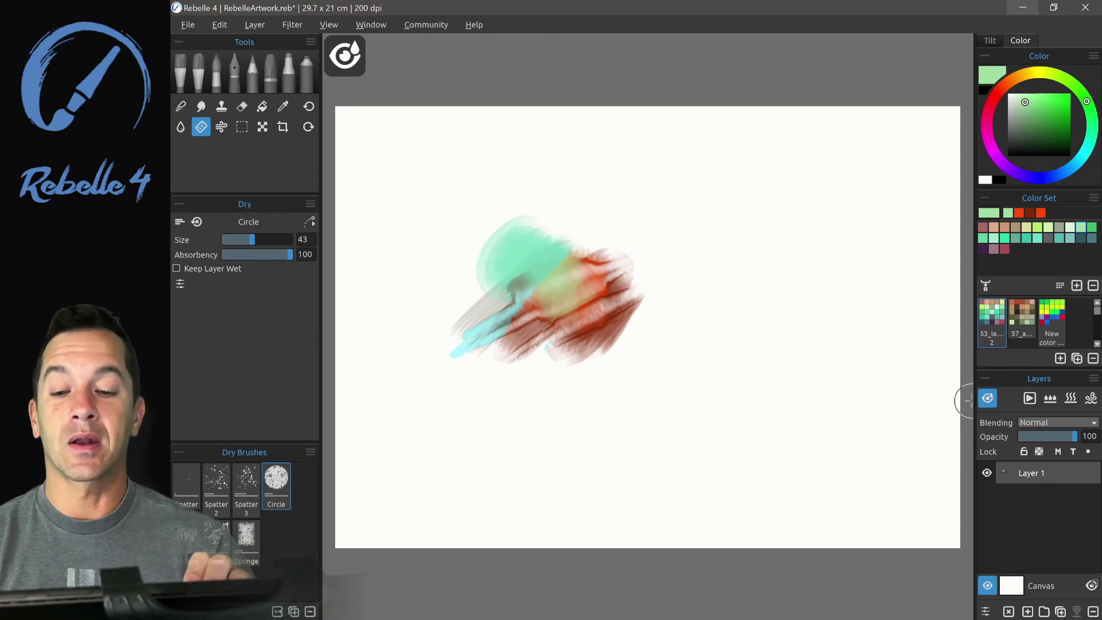
{"action": "key", "text": "w"}
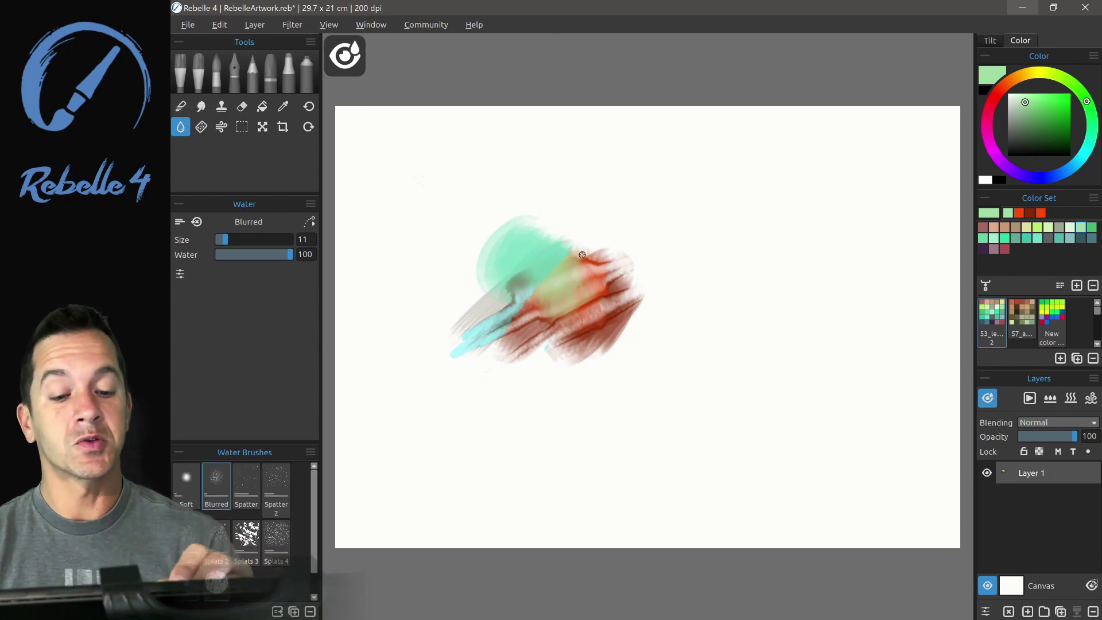
{"action": "key", "text": "o"}
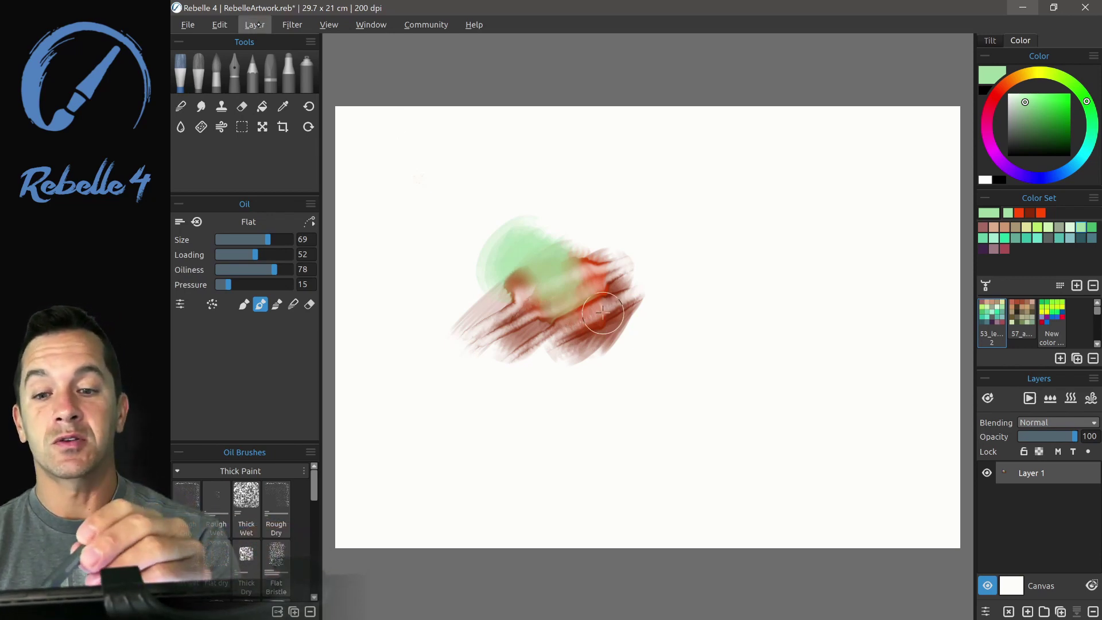
Step: Reopen Preferences from the Edit menu
{"action": "left_click", "coordinate": [220, 25]}
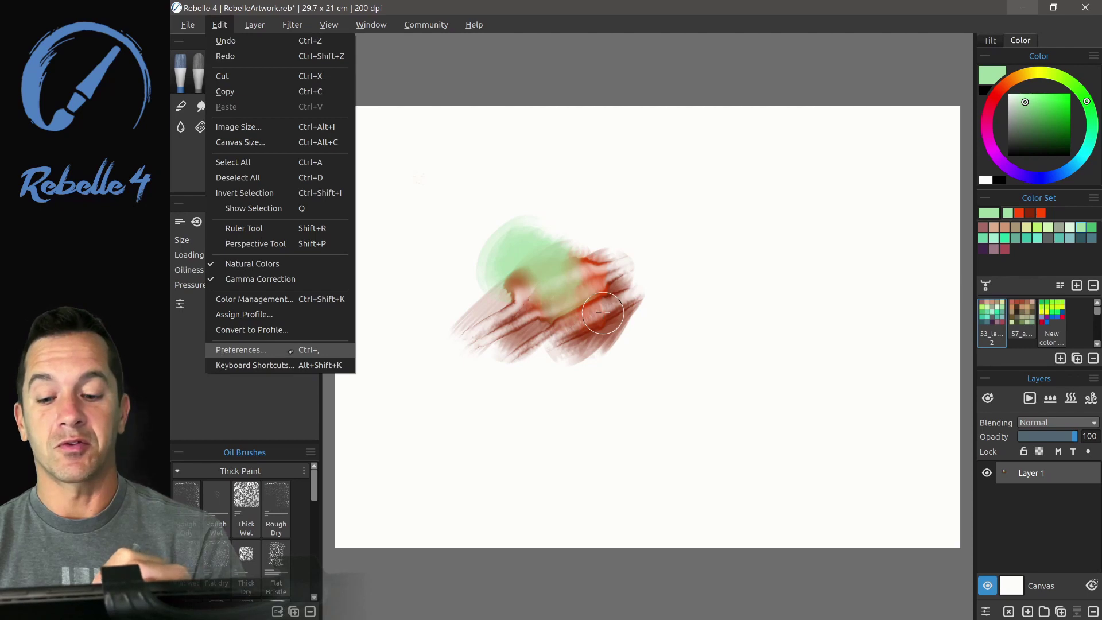
{"action": "left_click", "coordinate": [291, 351]}
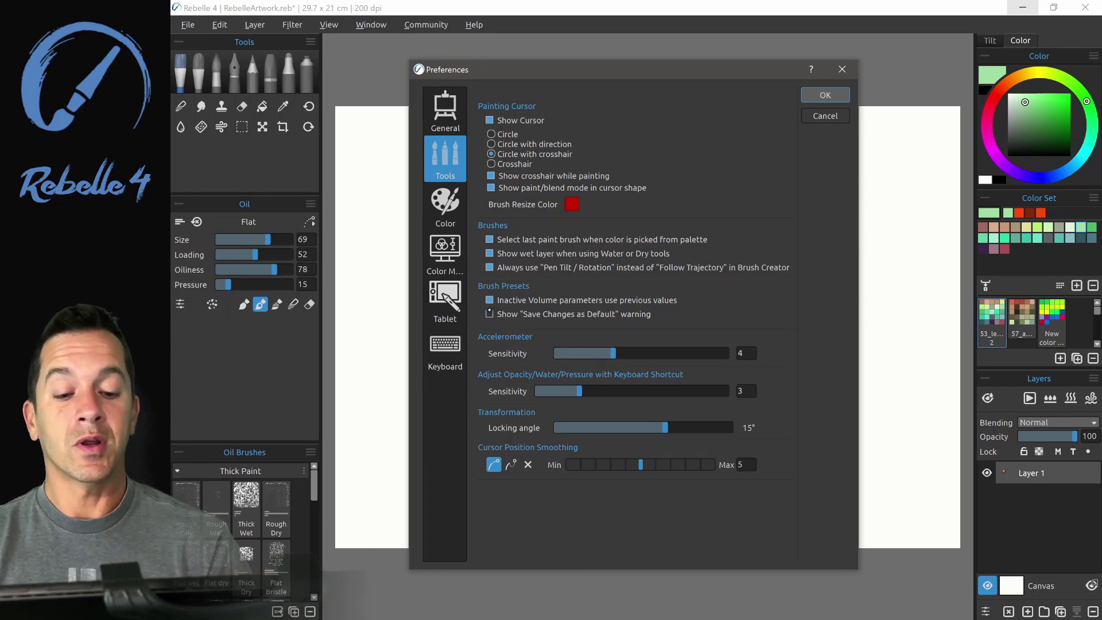
{"action": "left_click", "coordinate": [824, 95]}
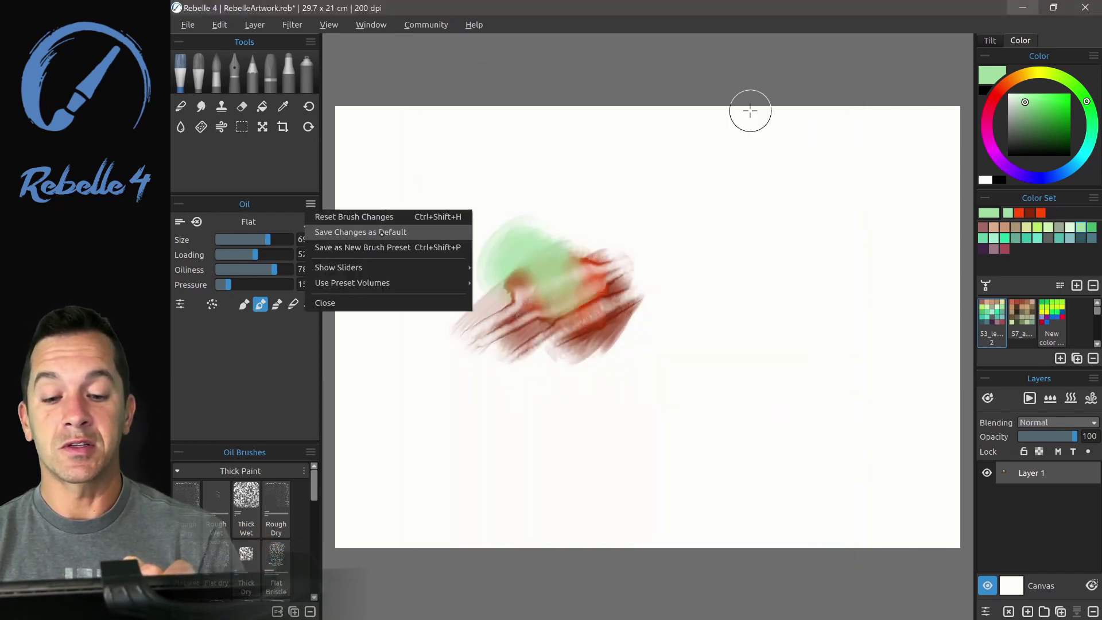
{"action": "left_click", "coordinate": [381, 231]}
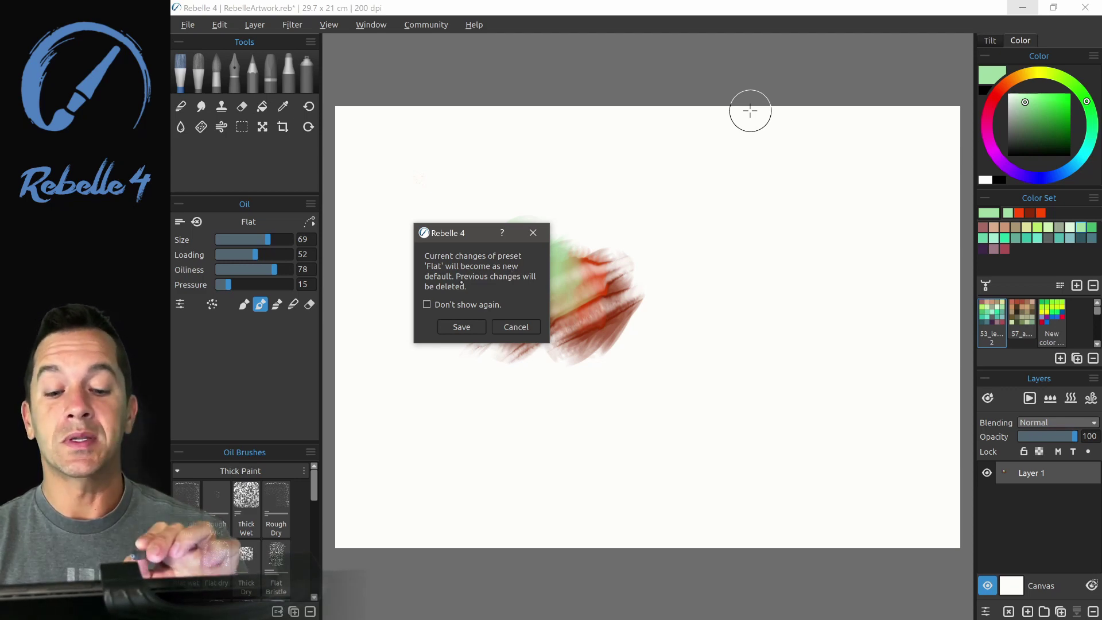
{"action": "left_click", "coordinate": [516, 325]}
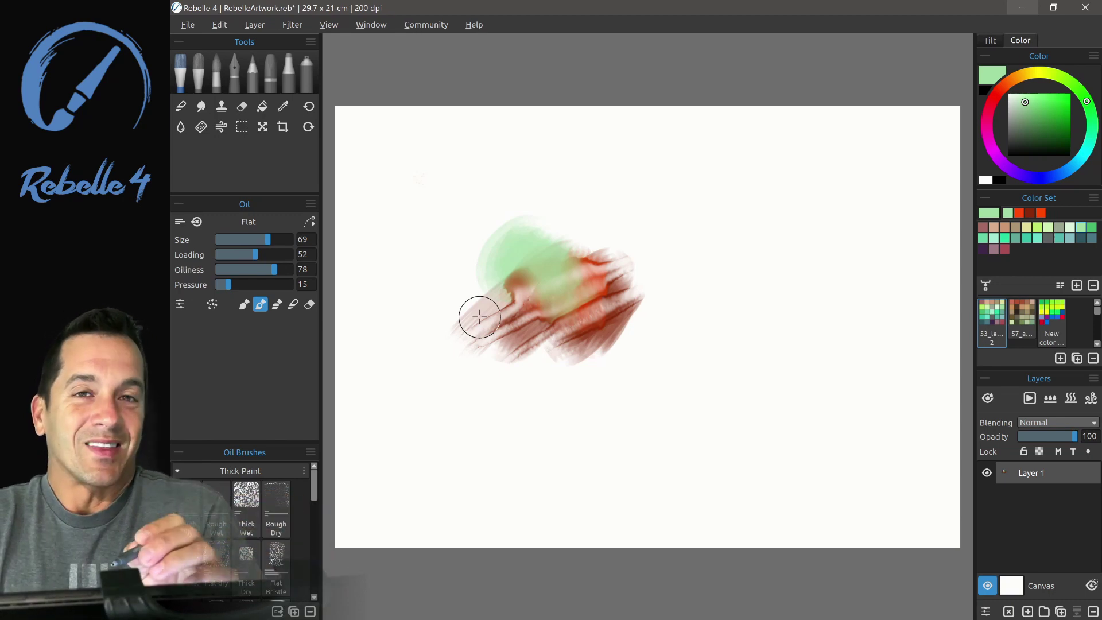
{"action": "left_click", "coordinate": [220, 24]}
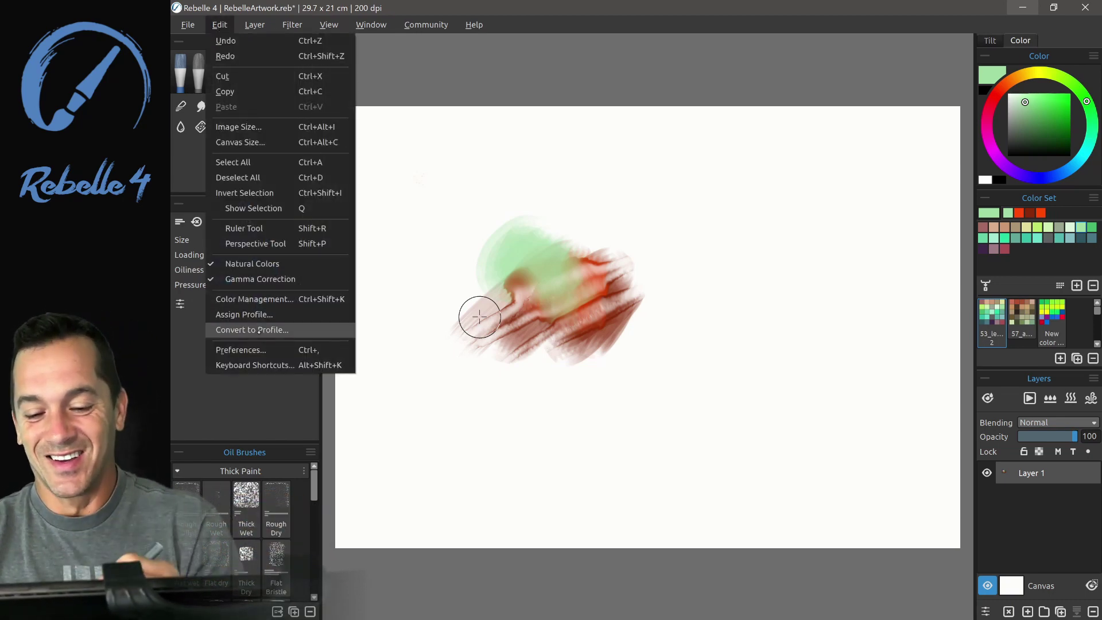
{"action": "left_click", "coordinate": [241, 346]}
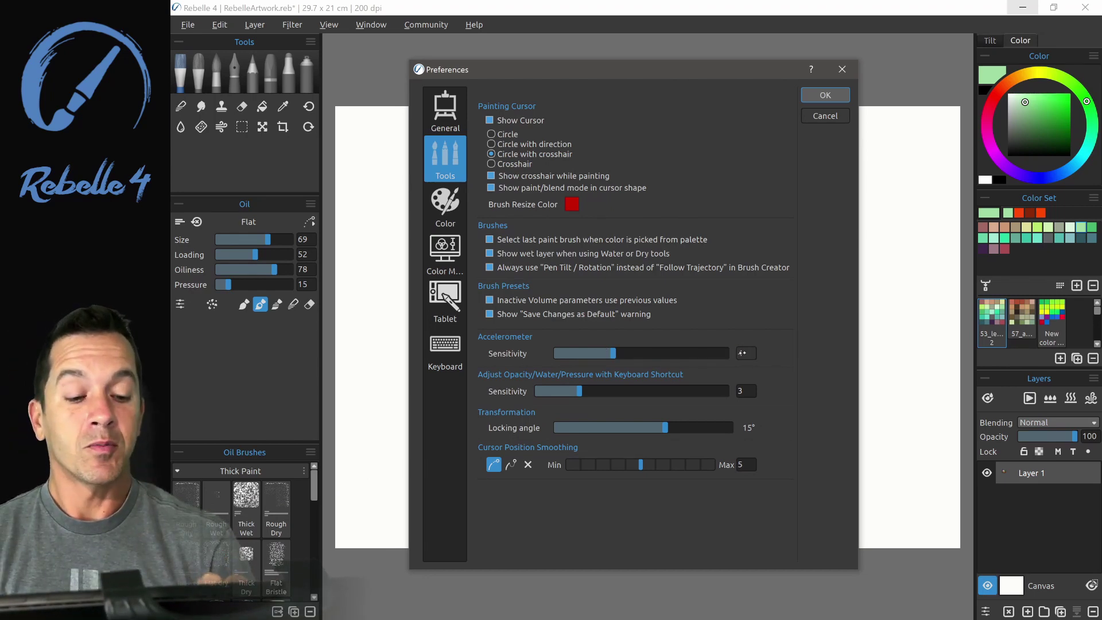
{"action": "mouse_move", "coordinate": [612, 353]}
{"action": "left_mouse_down"}
{"action": "mouse_move", "coordinate": [730, 353]}
{"action": "mouse_move", "coordinate": [602, 356]}
{"action": "left_mouse_up"}
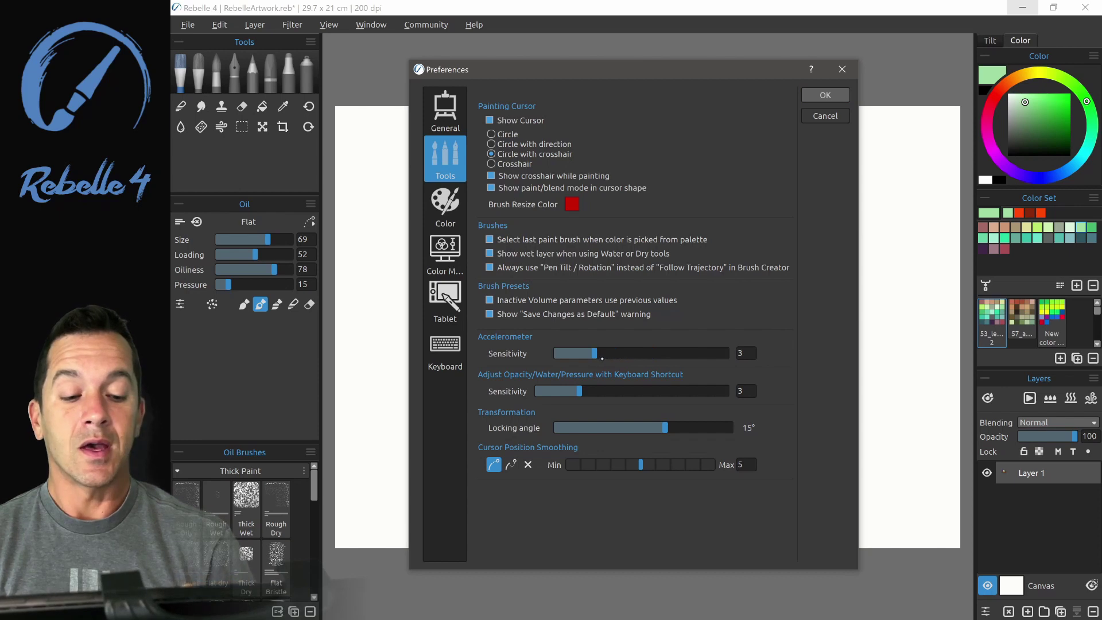
{"action": "left_click", "coordinate": [606, 356]}
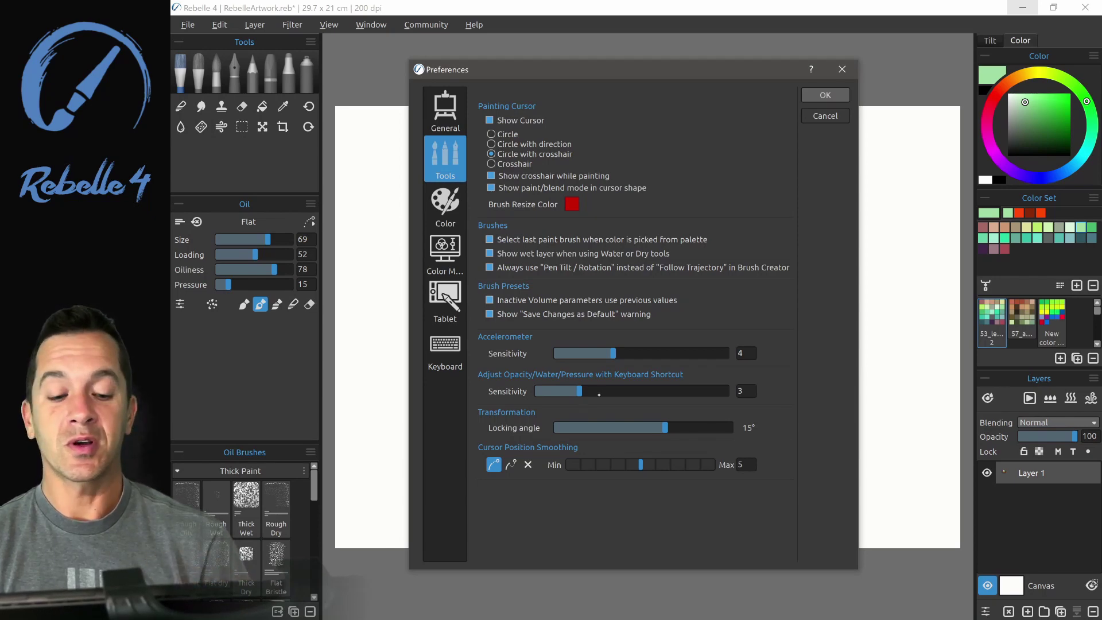
{"action": "double_click", "coordinate": [740, 390]}
{"action": "type", "text": "5"}
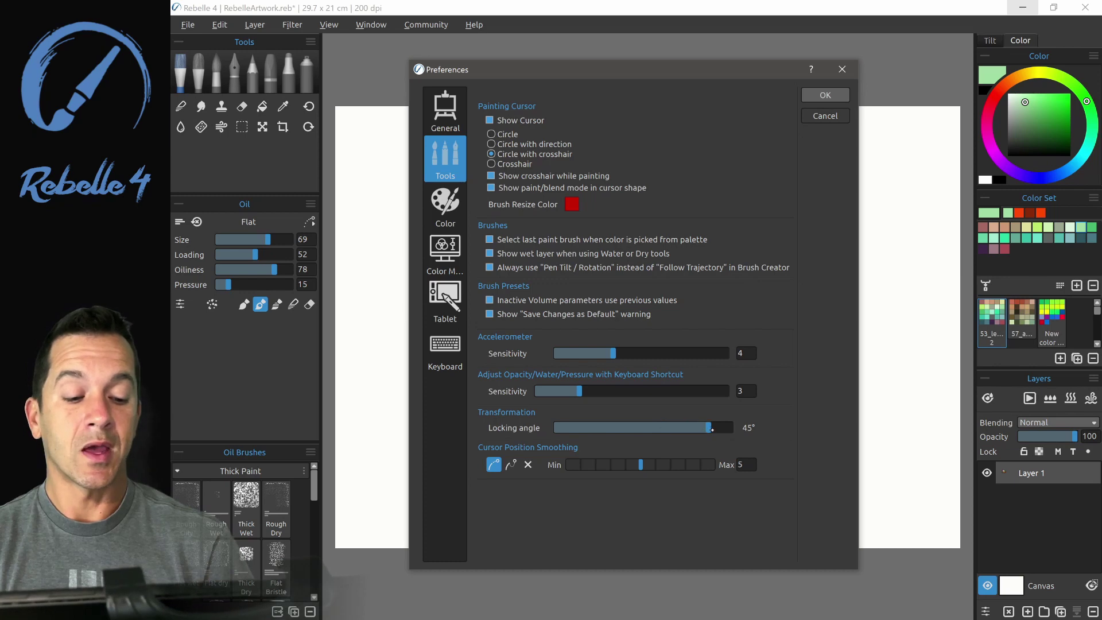
{"action": "mouse_move", "coordinate": [665, 427]}
{"action": "left_mouse_down"}
{"action": "mouse_move", "coordinate": [733, 428]}
{"action": "mouse_move", "coordinate": [562, 427]}
{"action": "mouse_move", "coordinate": [664, 427]}
{"action": "left_mouse_up"}
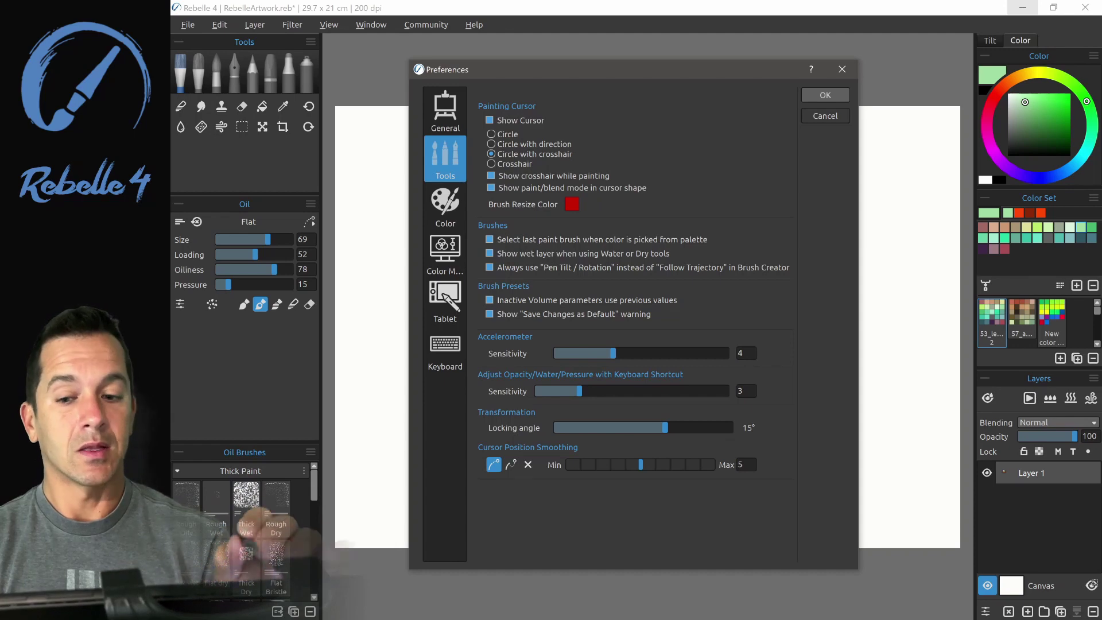
Step: Close Preferences and start transforming the painted strokes from a rectangle selection
{"action": "left_click", "coordinate": [825, 95]}
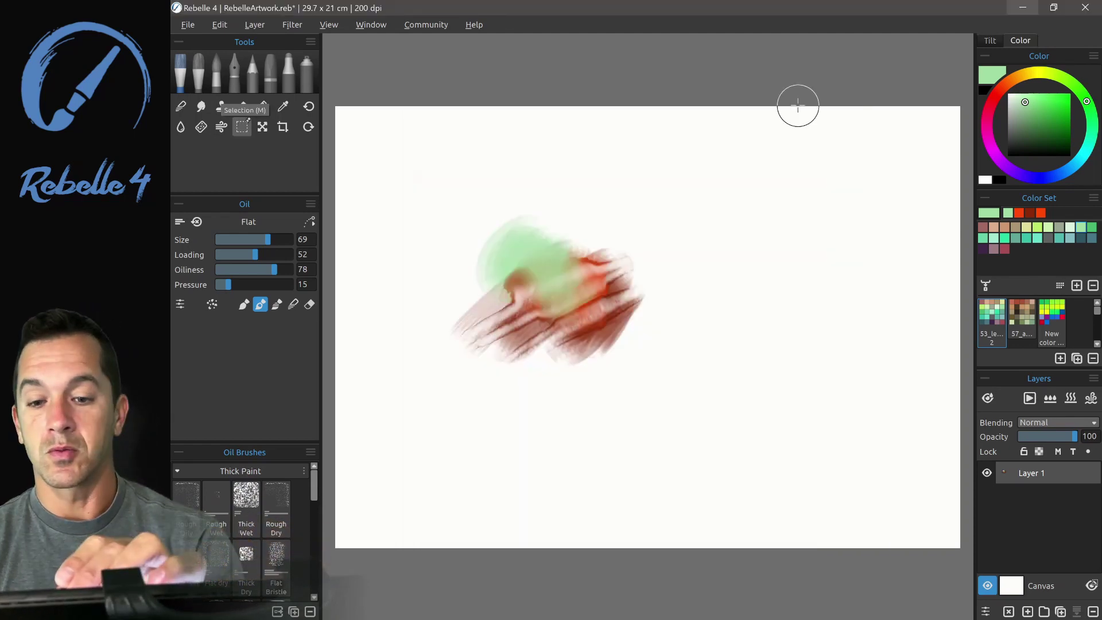
{"action": "key", "text": "s"}
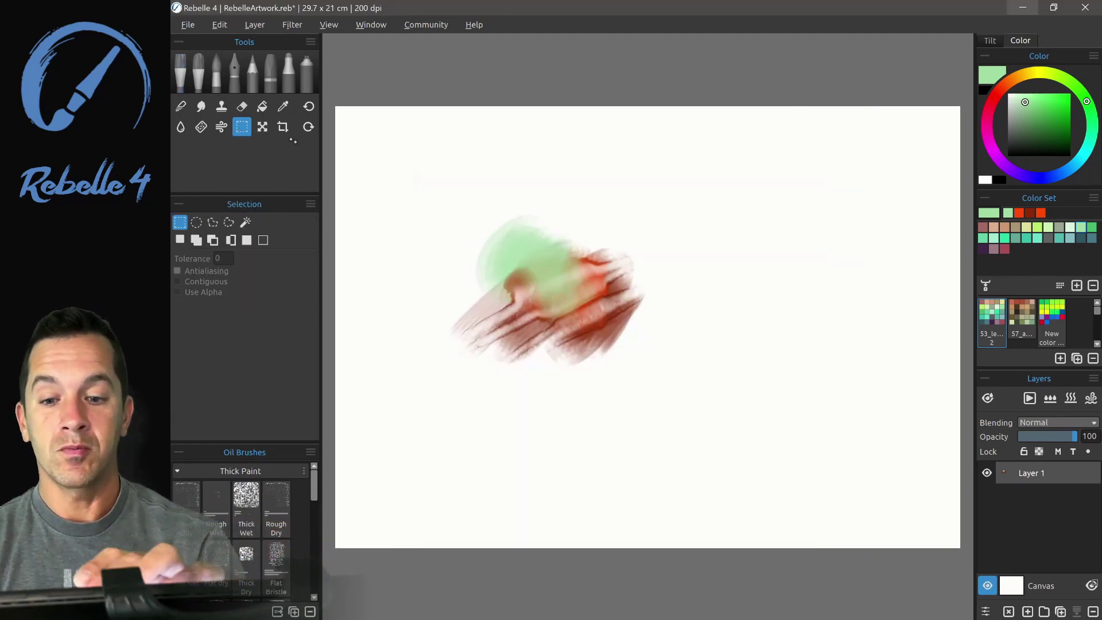
{"action": "key", "text": "t"}
Step: Rotate the strokes in 15° snapped steps, commit the rotation, and reopen Preferences
{"action": "mouse_move", "coordinate": [664, 147]}
{"action": "left_mouse_down"}
{"action": "mouse_move", "coordinate": [656, 160]}
{"action": "mouse_move", "coordinate": [683, 196]}
{"action": "mouse_move", "coordinate": [681, 243]}
{"action": "mouse_move", "coordinate": [676, 138]}
{"action": "mouse_move", "coordinate": [693, 189]}
{"action": "mouse_move", "coordinate": [671, 157]}
{"action": "mouse_move", "coordinate": [583, 115]}
{"action": "mouse_move", "coordinate": [487, 123]}
{"action": "mouse_move", "coordinate": [428, 164]}
{"action": "mouse_move", "coordinate": [394, 244]}
{"action": "mouse_move", "coordinate": [401, 312]}
{"action": "mouse_move", "coordinate": [425, 298]}
{"action": "left_mouse_up"}
{"action": "key", "text": "shift"}
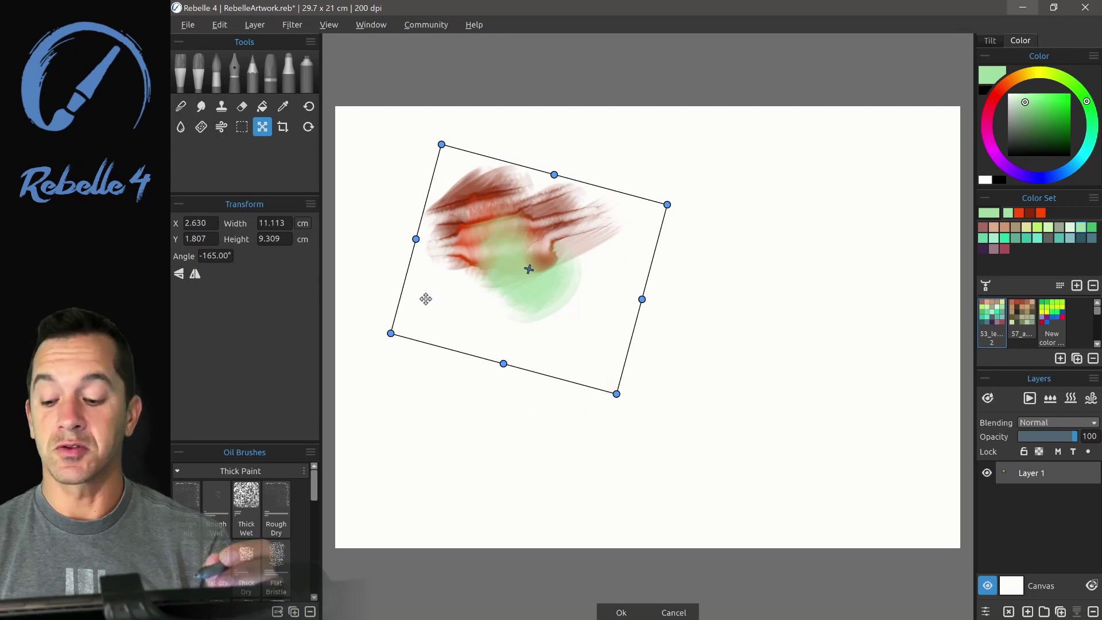
{"action": "key", "text": "Return"}
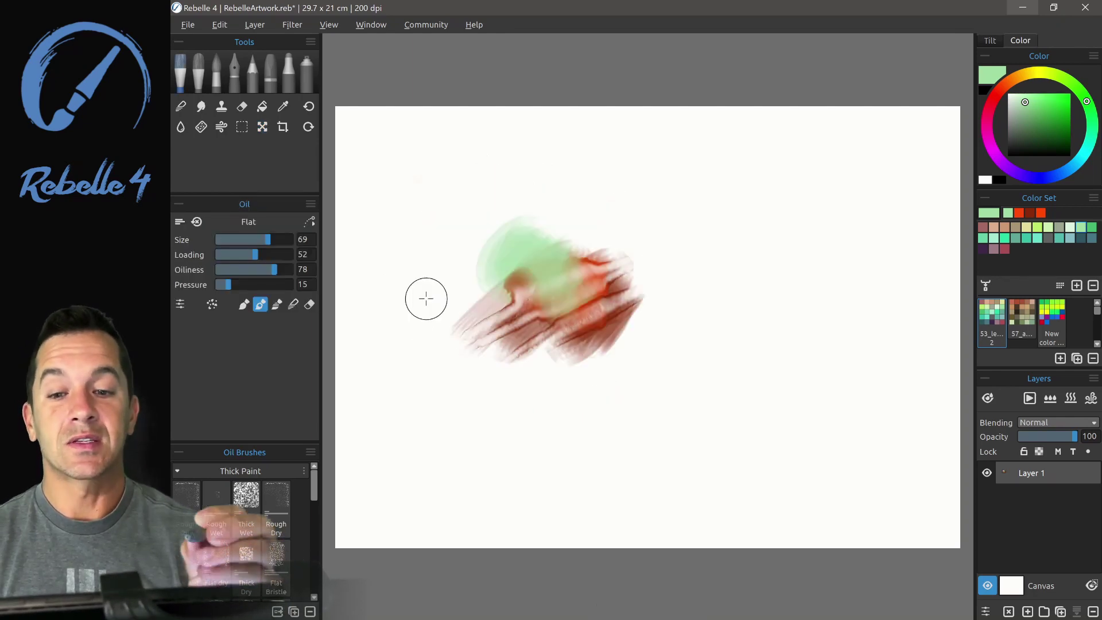
{"action": "key", "text": "alt+e"}
Step: Raise Cursor Position Smoothing toward 10, return it to 5, then view the Color page
{"action": "key", "text": "p"}
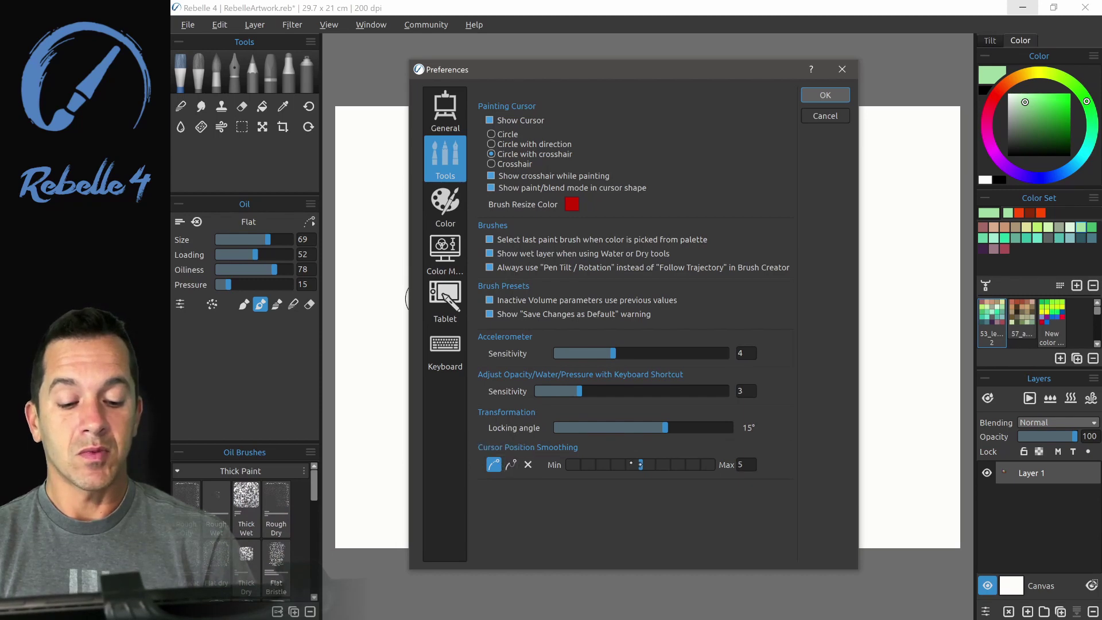
{"action": "left_click_drag", "start_coordinate": [639, 464], "coordinate": [714, 465]}
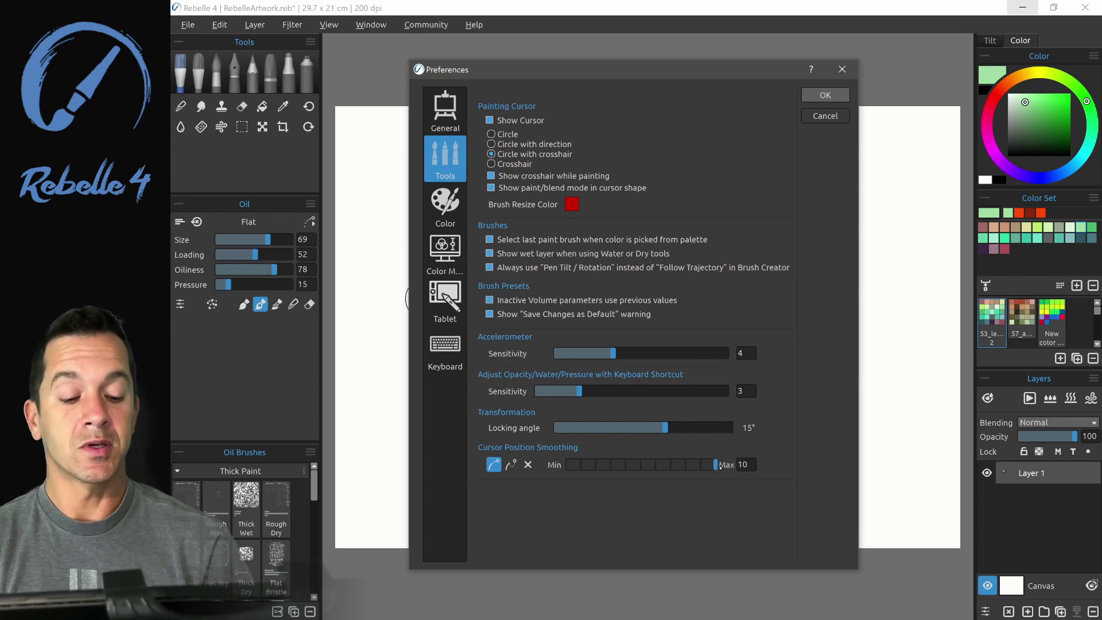
{"action": "left_click_drag", "start_coordinate": [719, 468], "coordinate": [647, 469]}
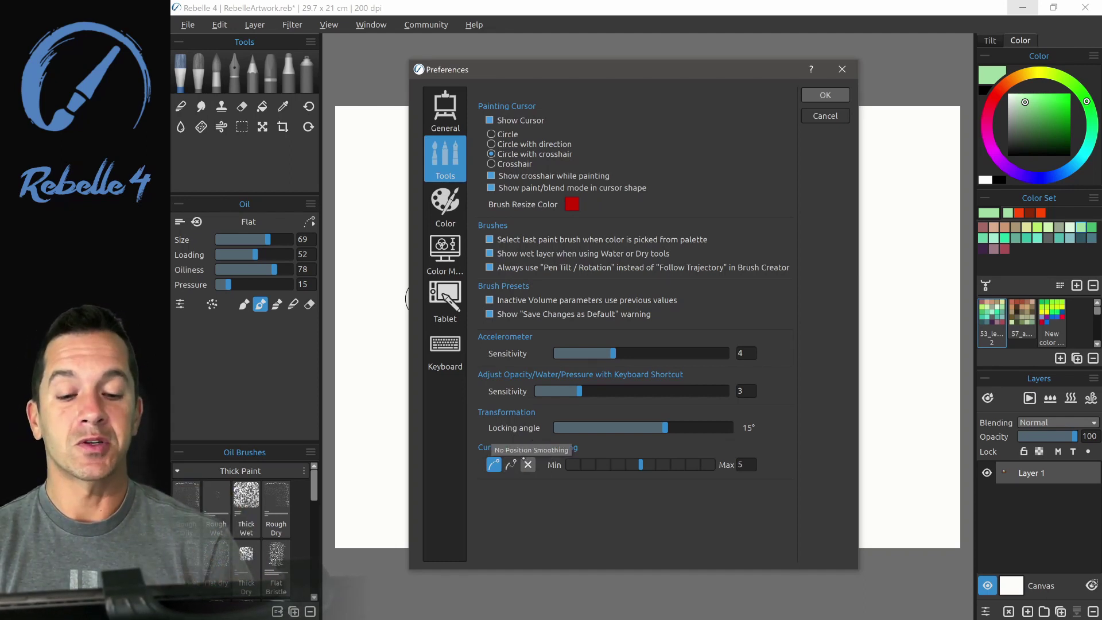
{"action": "left_click", "coordinate": [458, 210]}
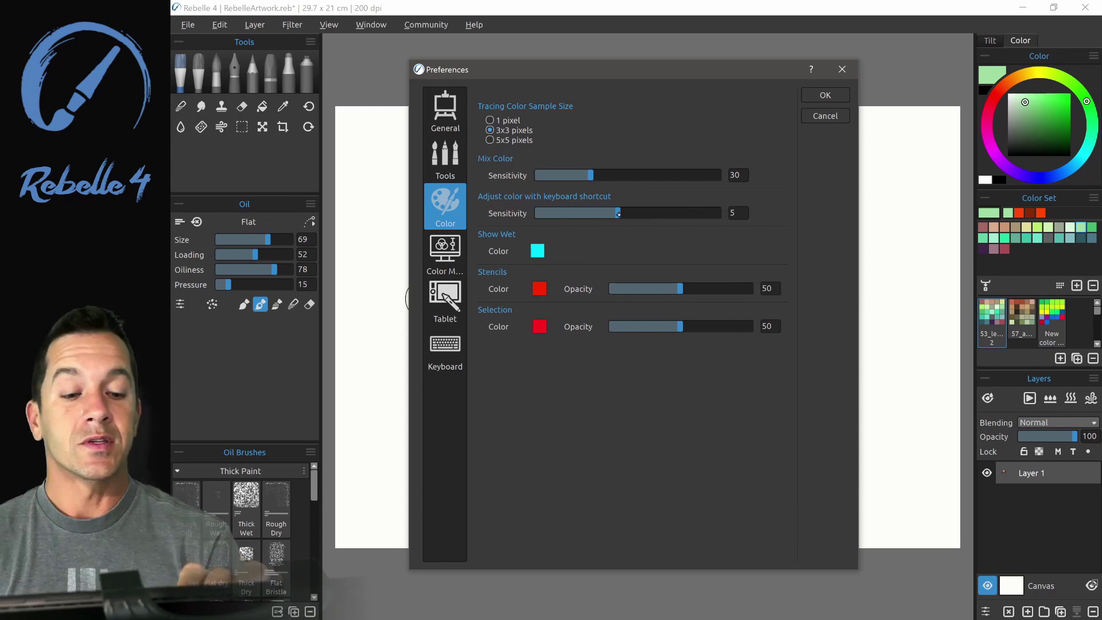
Step: Try shortcut colour sensitivity at 9, set it back to 5, leave Show Wet cyan, close Preferences
{"action": "left_click_drag", "start_coordinate": [617, 214], "coordinate": [703, 216]}
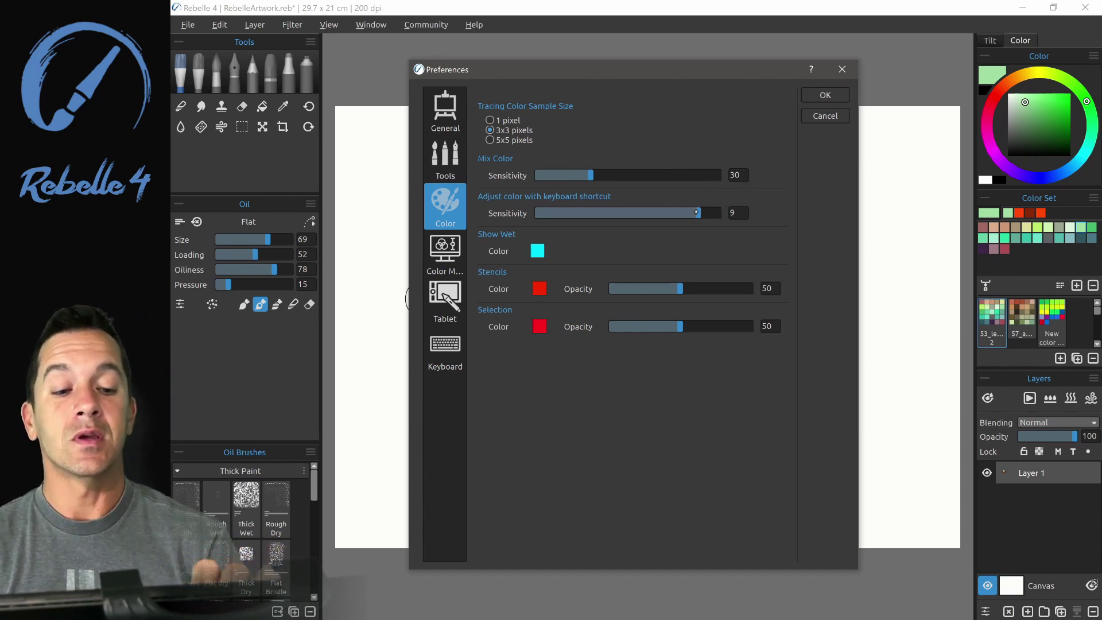
{"action": "left_click_drag", "start_coordinate": [696, 212], "coordinate": [616, 213]}
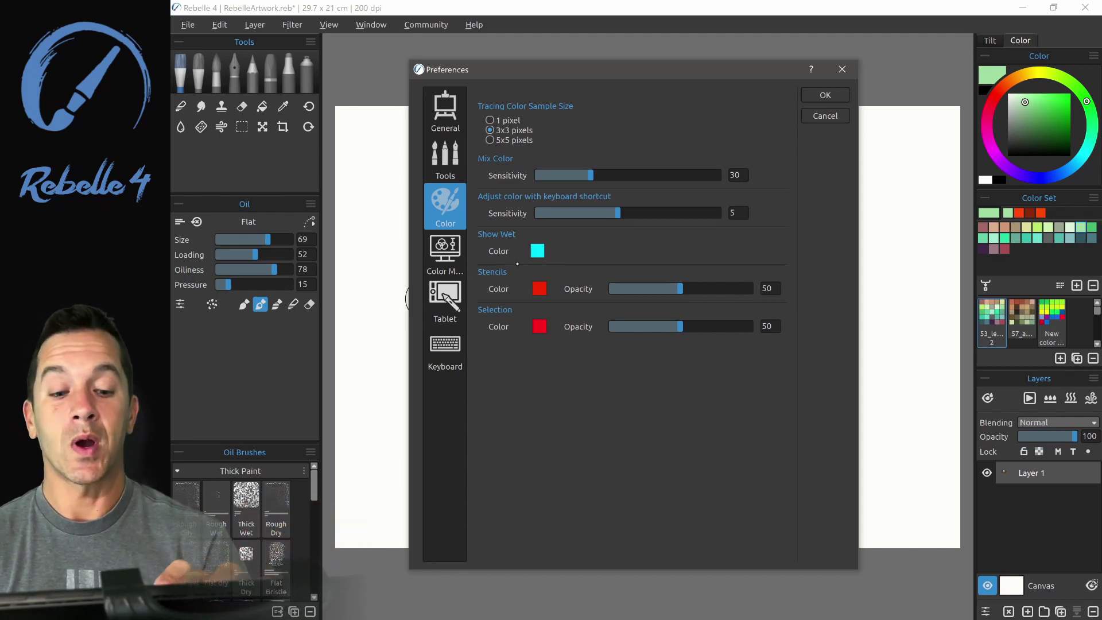
{"action": "left_click", "coordinate": [537, 250]}
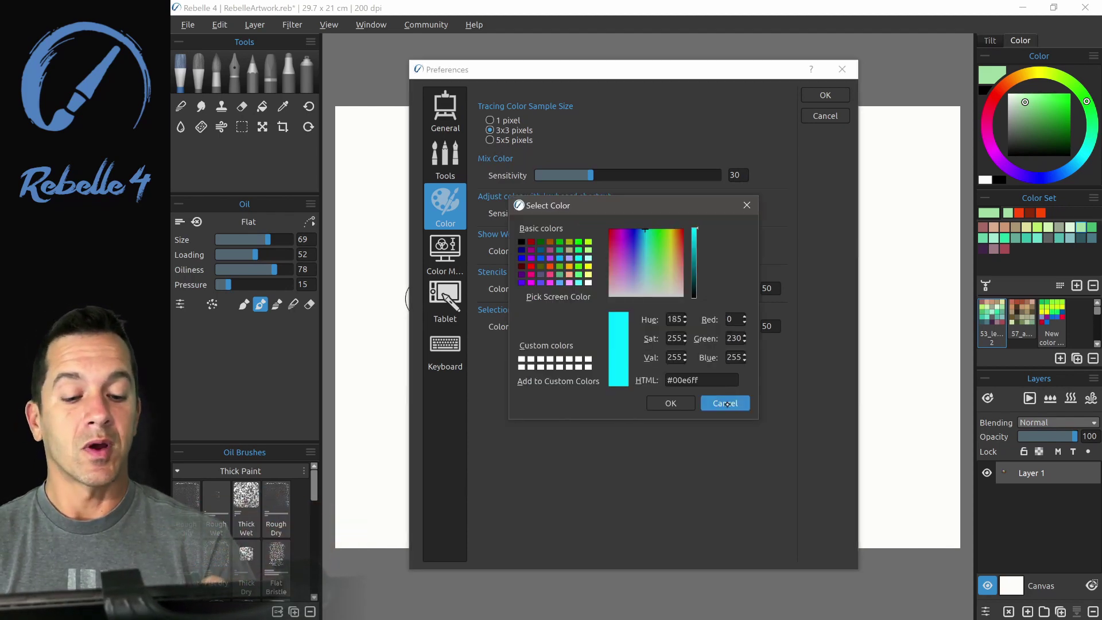
{"action": "left_click", "coordinate": [729, 399]}
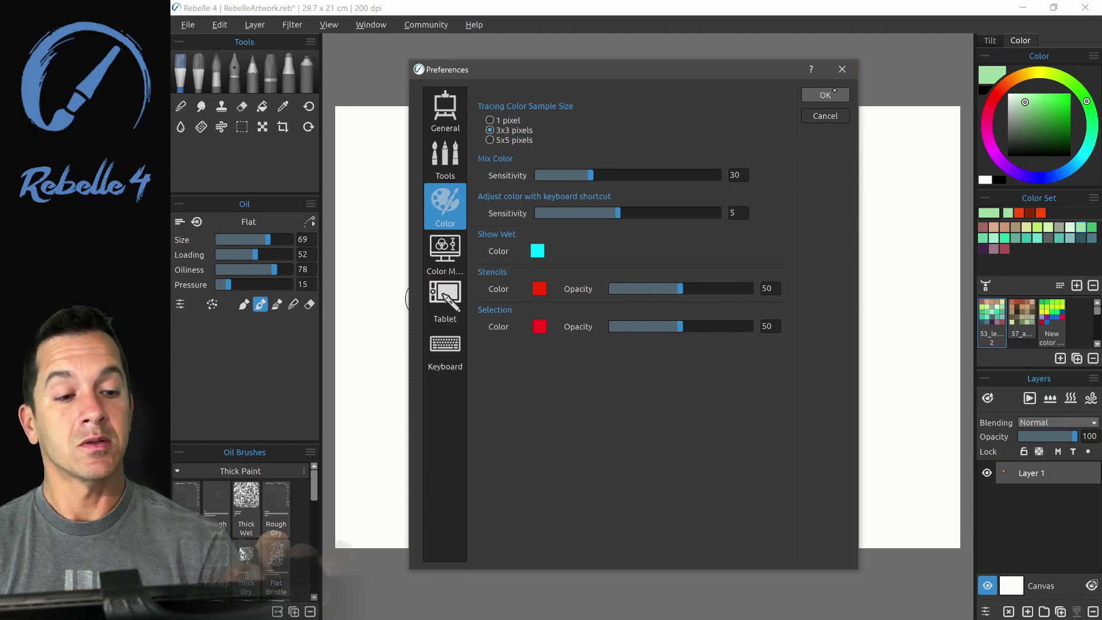
{"action": "left_click", "coordinate": [842, 69]}
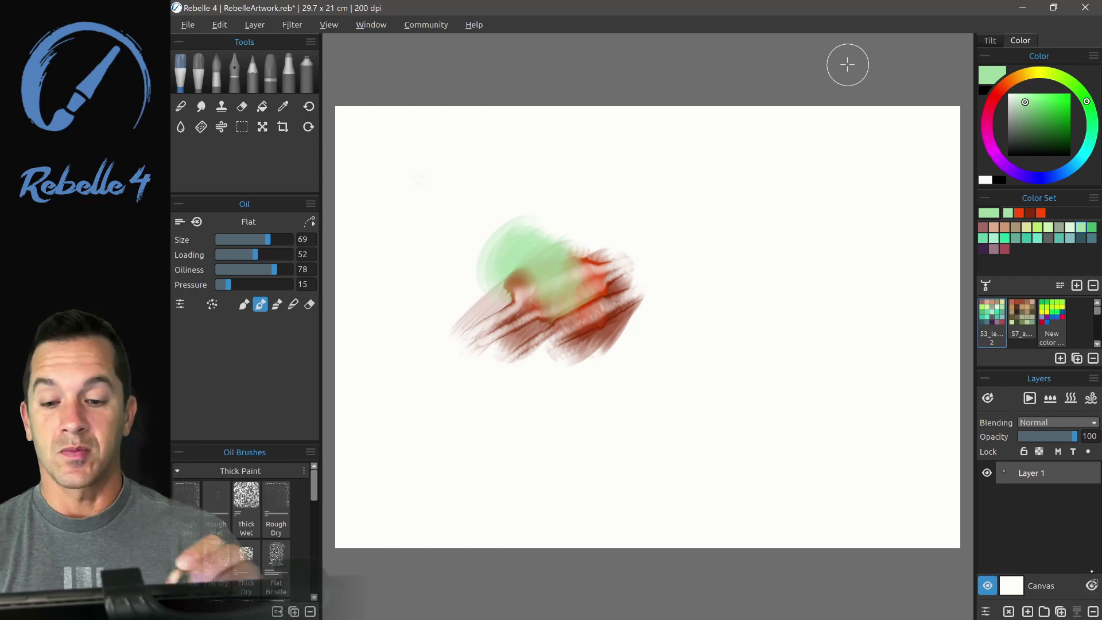
Step: Make a rectangular selection over the upper strokes, show and hide its mask, then deselect
{"action": "key", "text": "m"}
{"action": "left_click_drag", "start_coordinate": [491, 234], "coordinate": [612, 300]}
{"action": "left_click", "coordinate": [657, 296]}
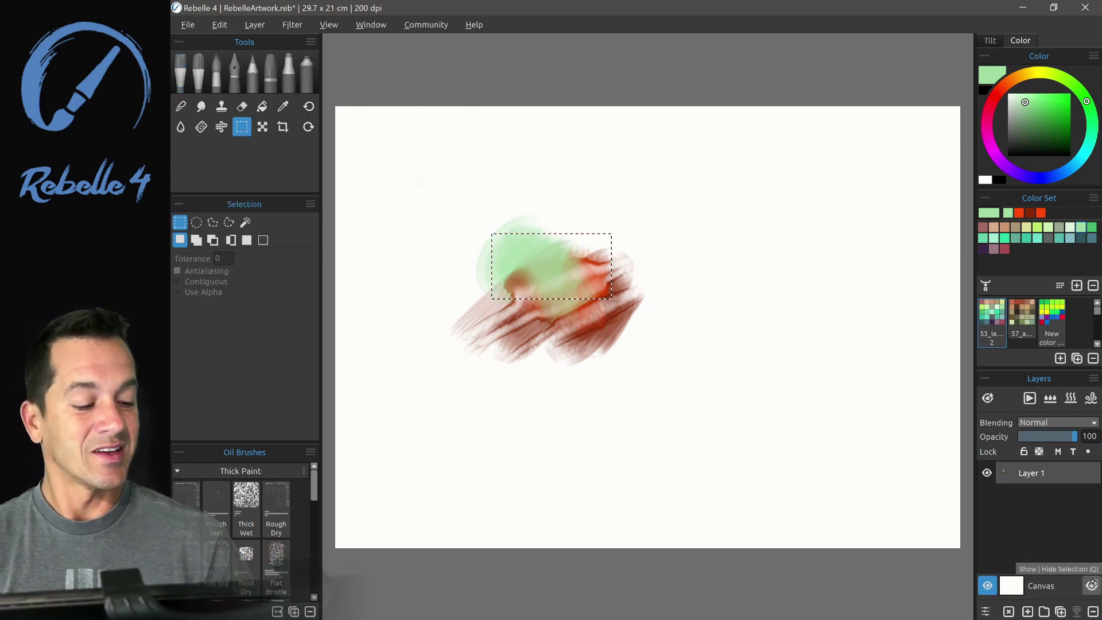
{"action": "left_click", "coordinate": [1092, 584]}
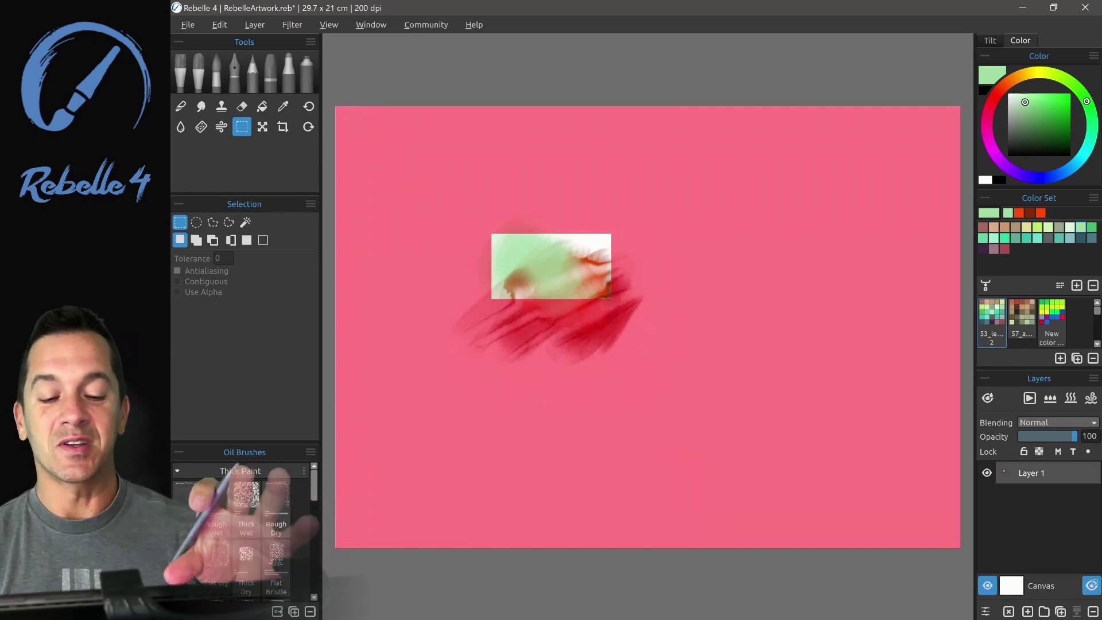
{"action": "left_click", "coordinate": [1092, 584]}
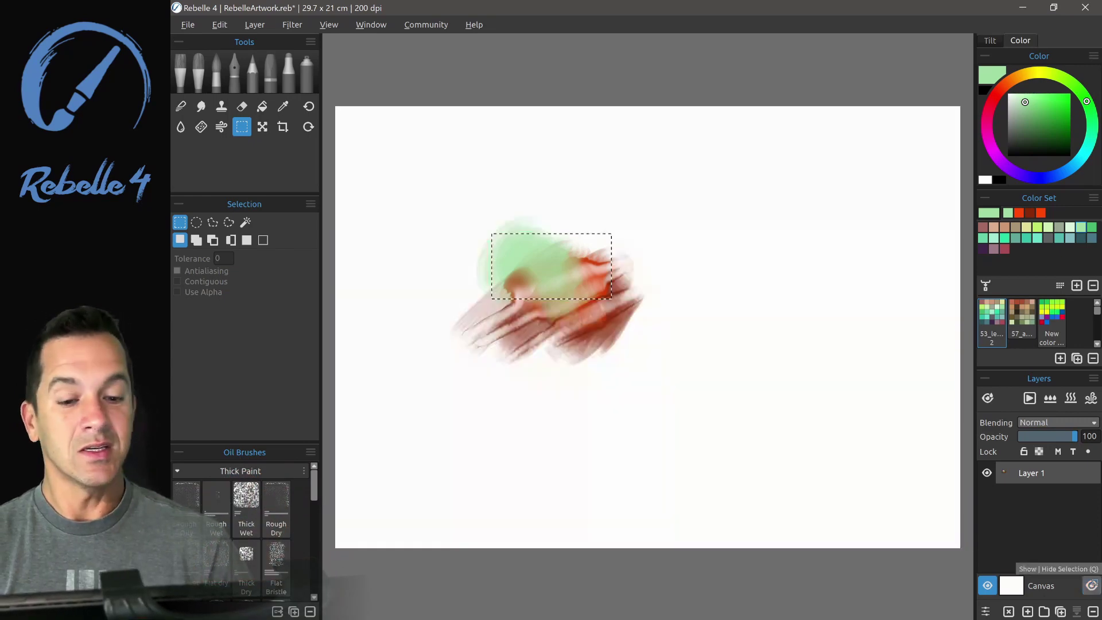
{"action": "left_click", "coordinate": [263, 239]}
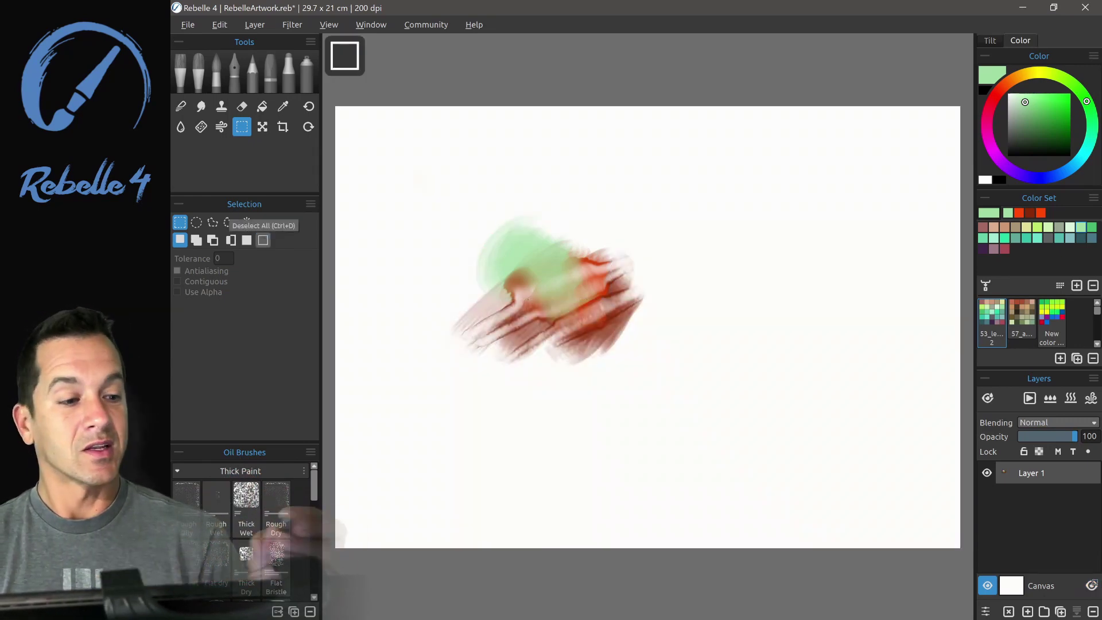
Step: Show the Stencils panel, collapse it, and enlarge the arrow stencil on the canvas
{"action": "left_click", "coordinate": [370, 25]}
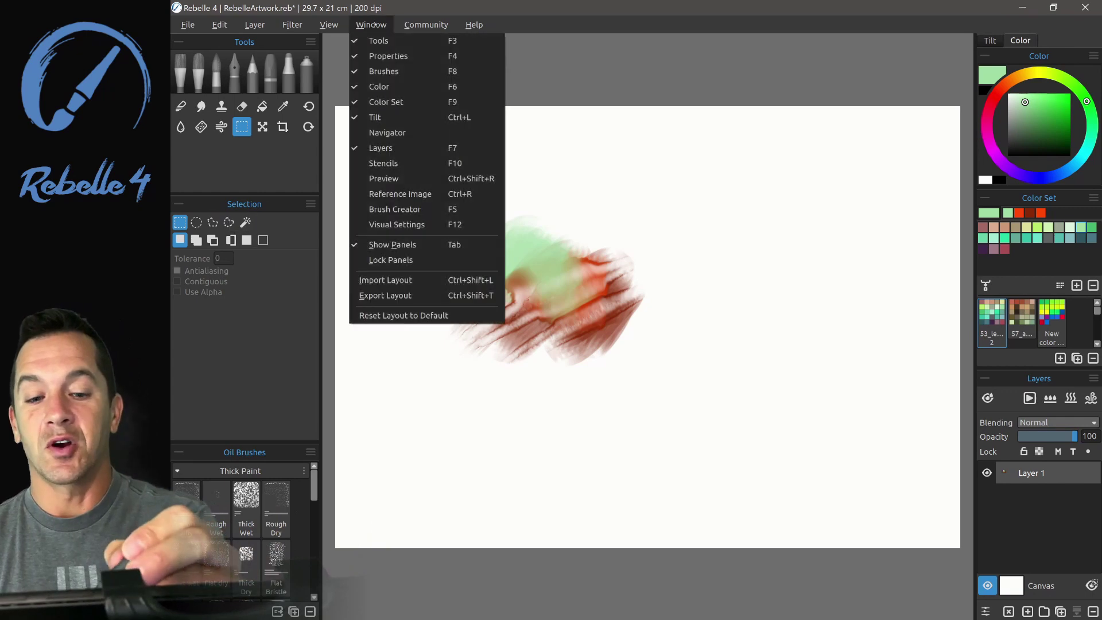
{"action": "left_click", "coordinate": [383, 163]}
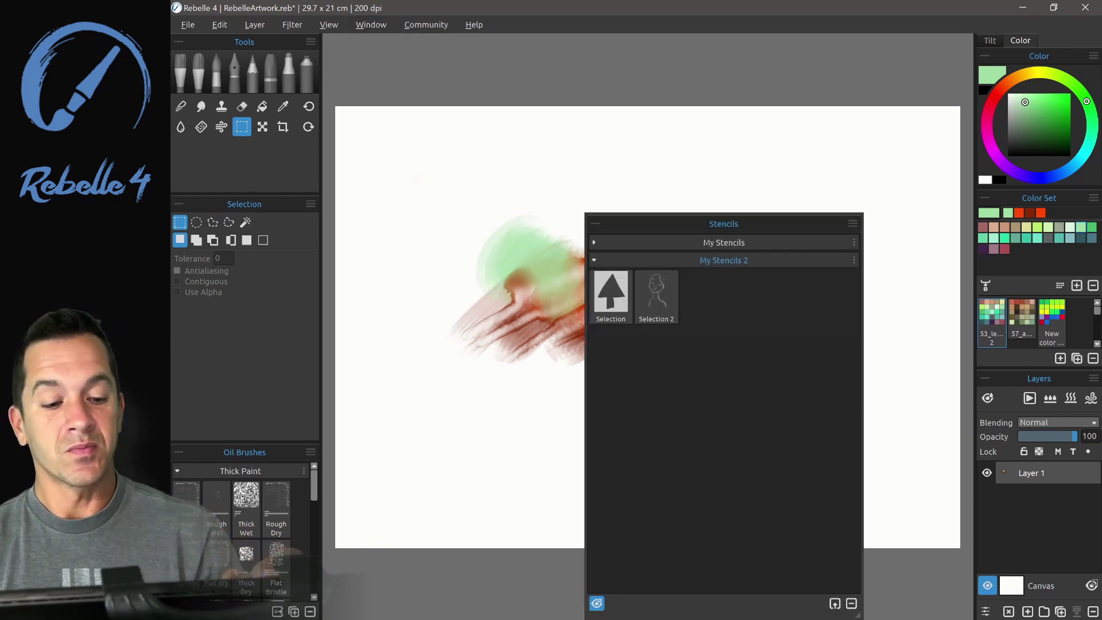
{"action": "left_click", "coordinate": [664, 94]}
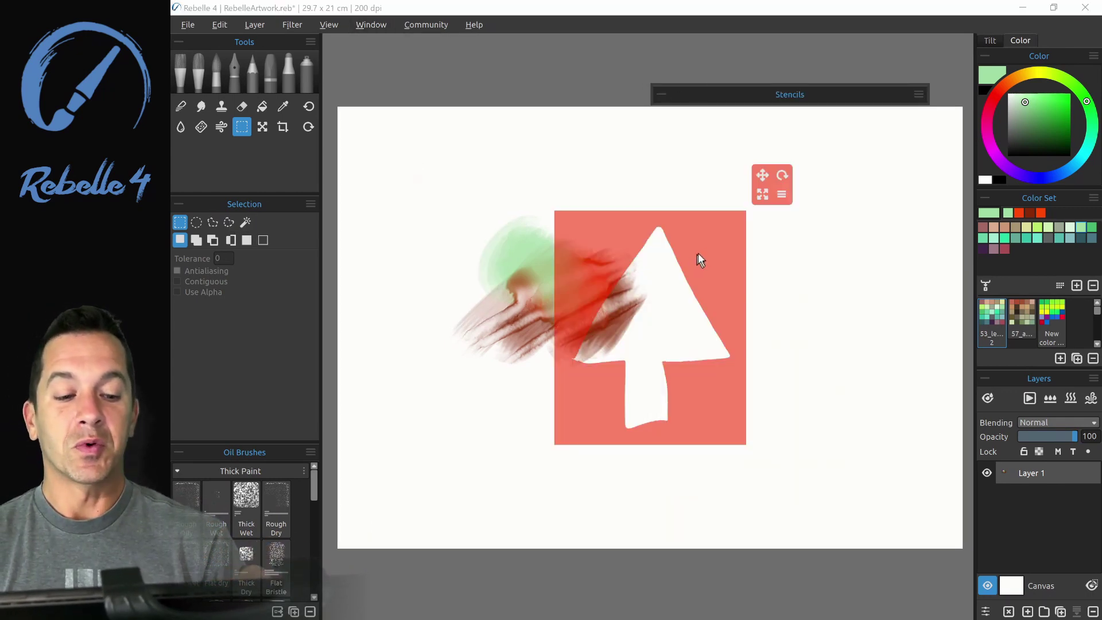
{"action": "left_click_drag", "start_coordinate": [762, 194], "coordinate": [846, 172]}
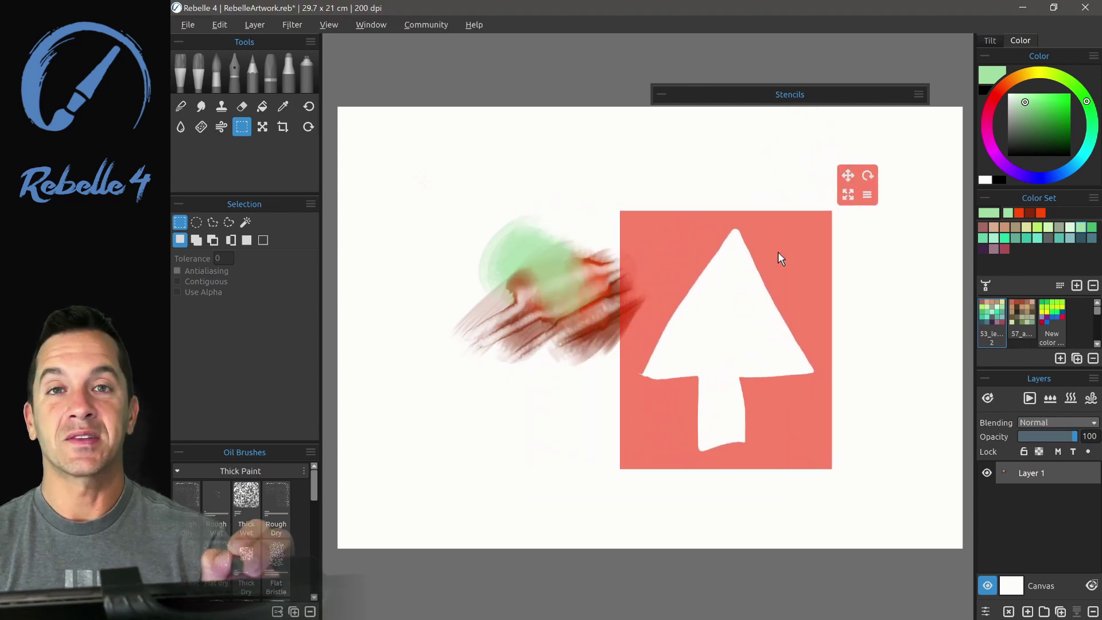
Step: Open Color Management preferences with Ctrl+K, keeping sRGB and the rendering intent unchanged
{"action": "key", "text": "ctrl+k"}
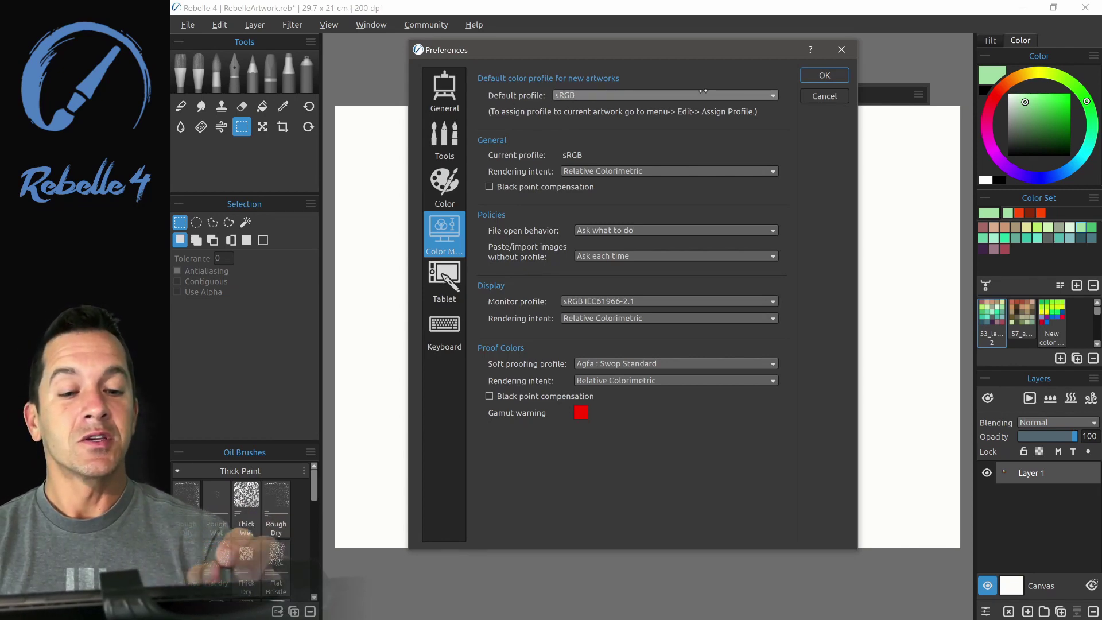
{"action": "left_click", "coordinate": [727, 92]}
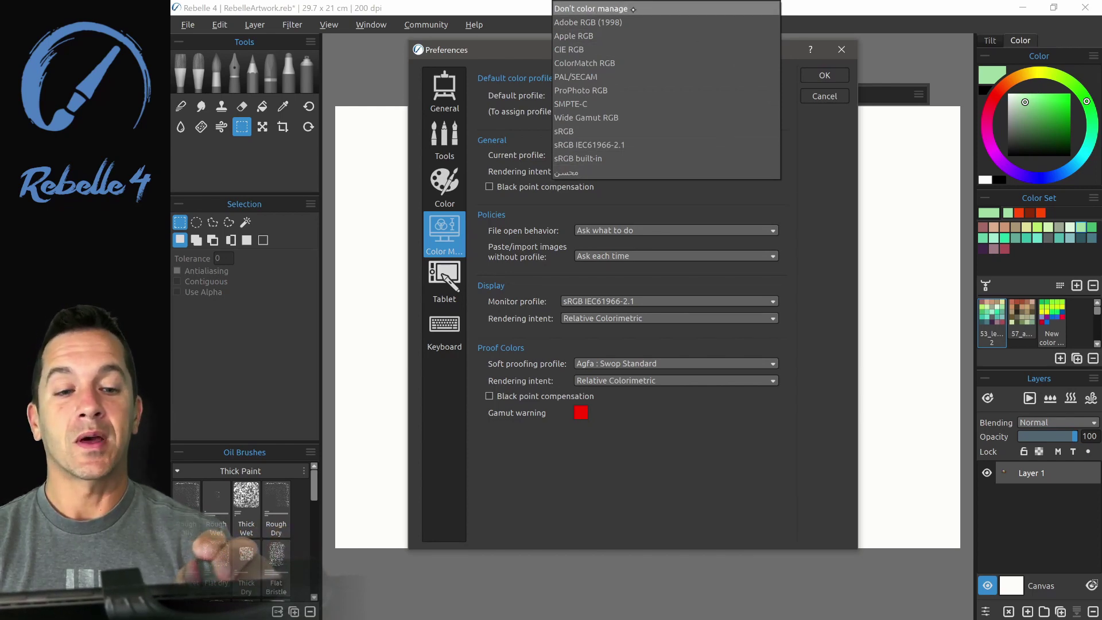
{"action": "left_click", "coordinate": [533, 105]}
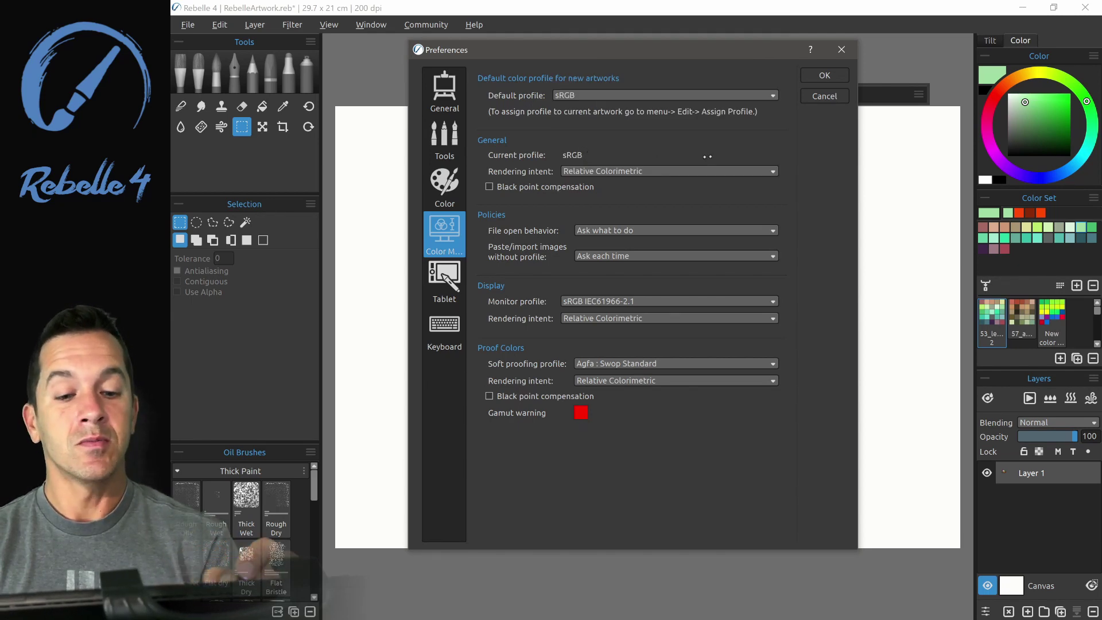
{"action": "left_click", "coordinate": [668, 171]}
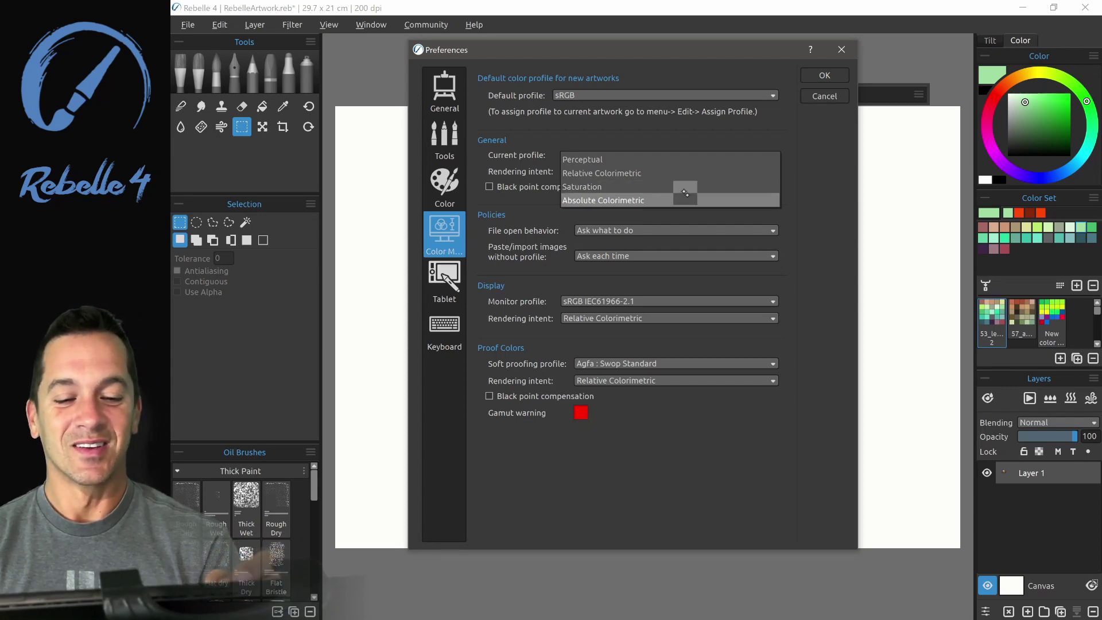
{"action": "left_click", "coordinate": [538, 193]}
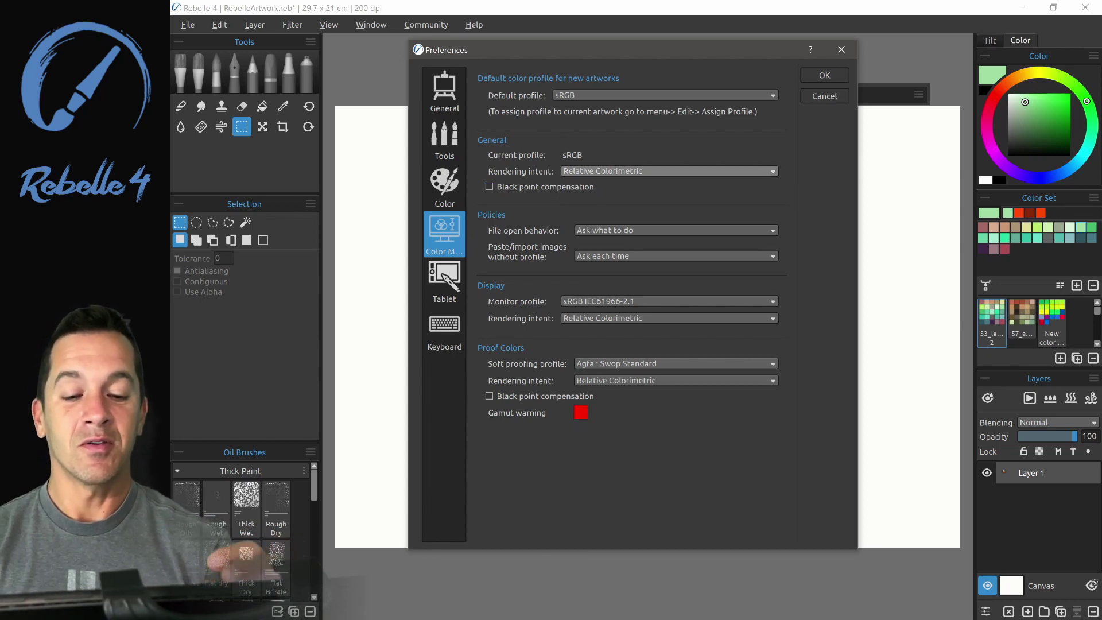
Step: Set File open behavior to Ask what to do and Paste/import to Ask each time
{"action": "left_click", "coordinate": [741, 230]}
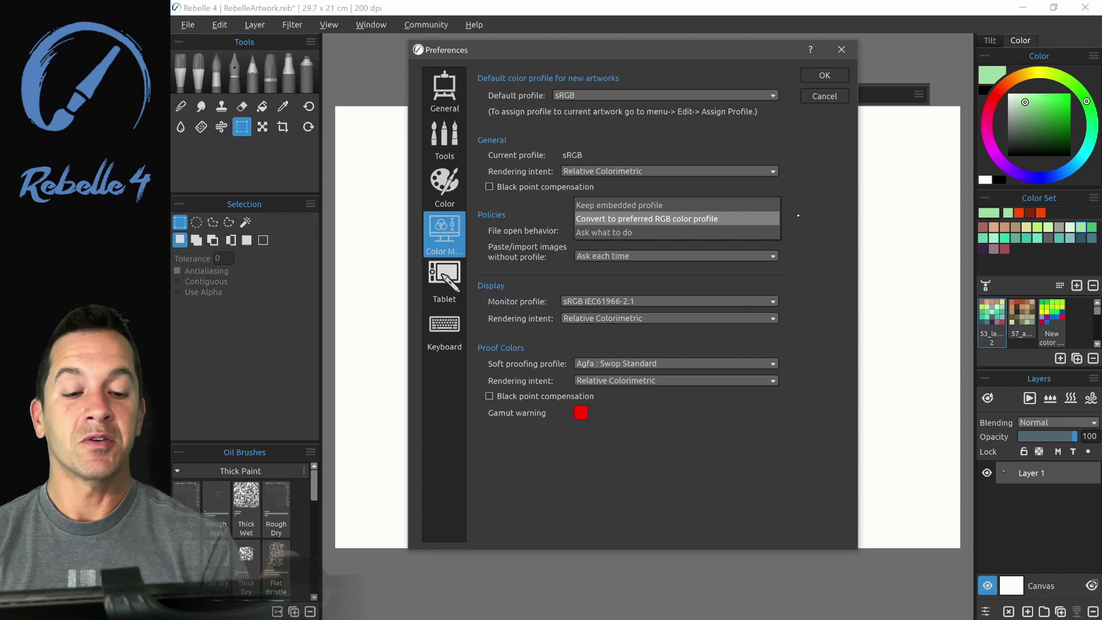
{"action": "left_click", "coordinate": [599, 231]}
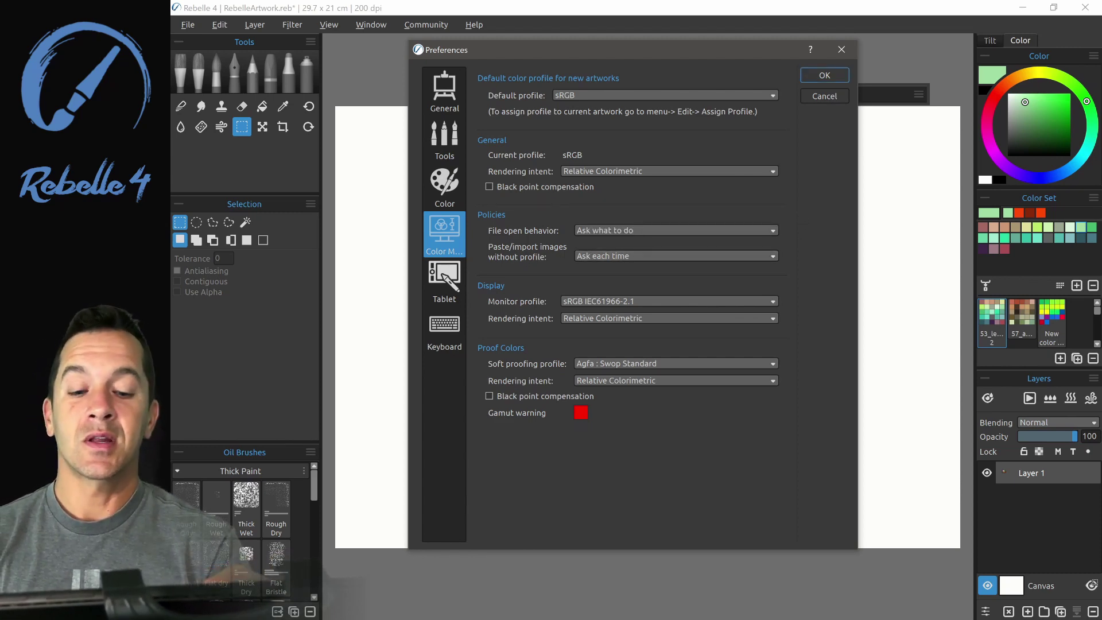
{"action": "left_click", "coordinate": [746, 256]}
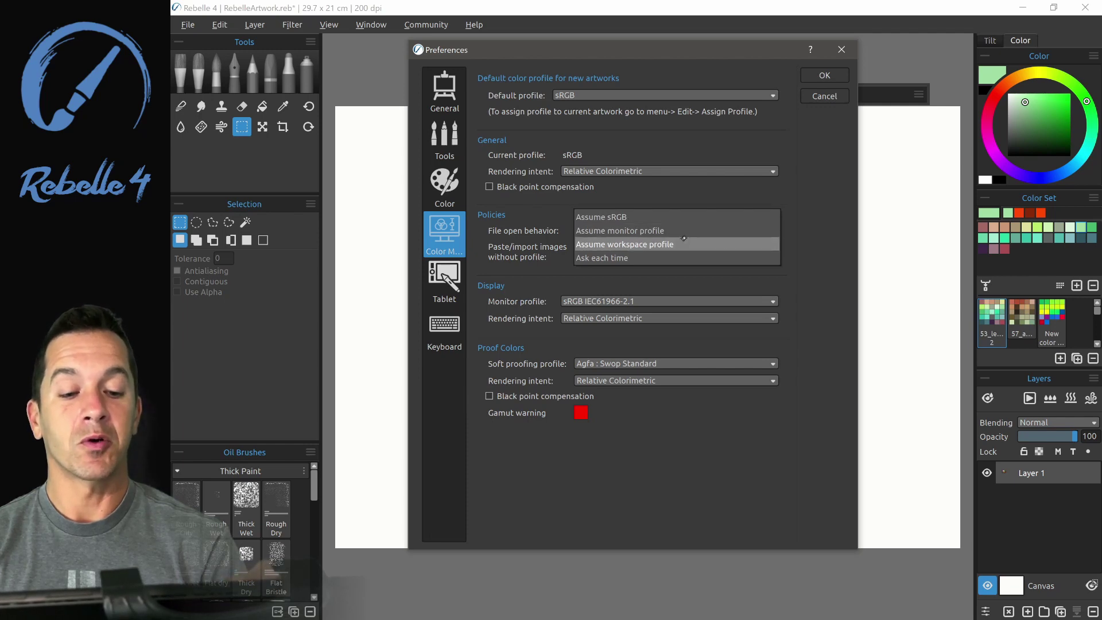
{"action": "left_click", "coordinate": [810, 244]}
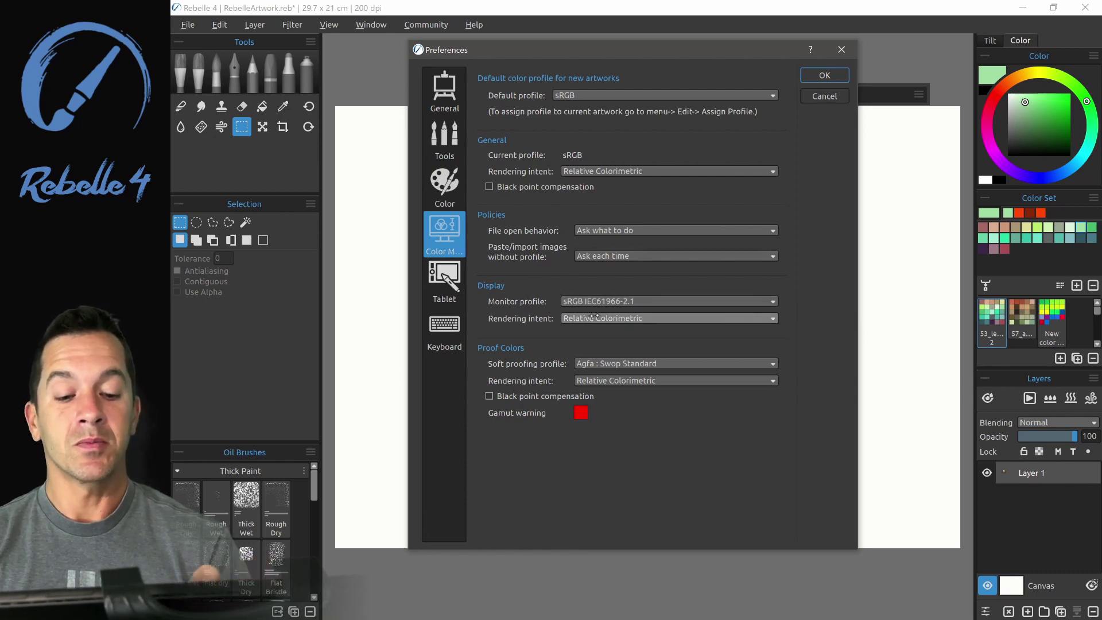
{"action": "left_click", "coordinate": [649, 318]}
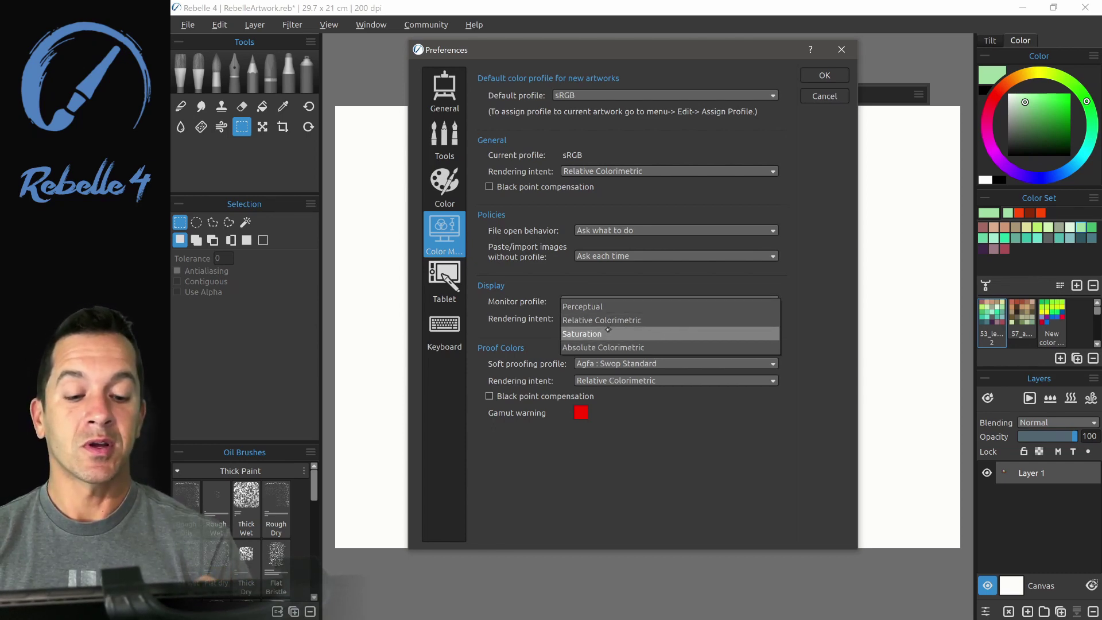
Step: Keep Relative Colorimetric and Agfa : Swop Standard proofing, enable black point compensation, inspect the red gamut warning colour
{"action": "left_click", "coordinate": [817, 327]}
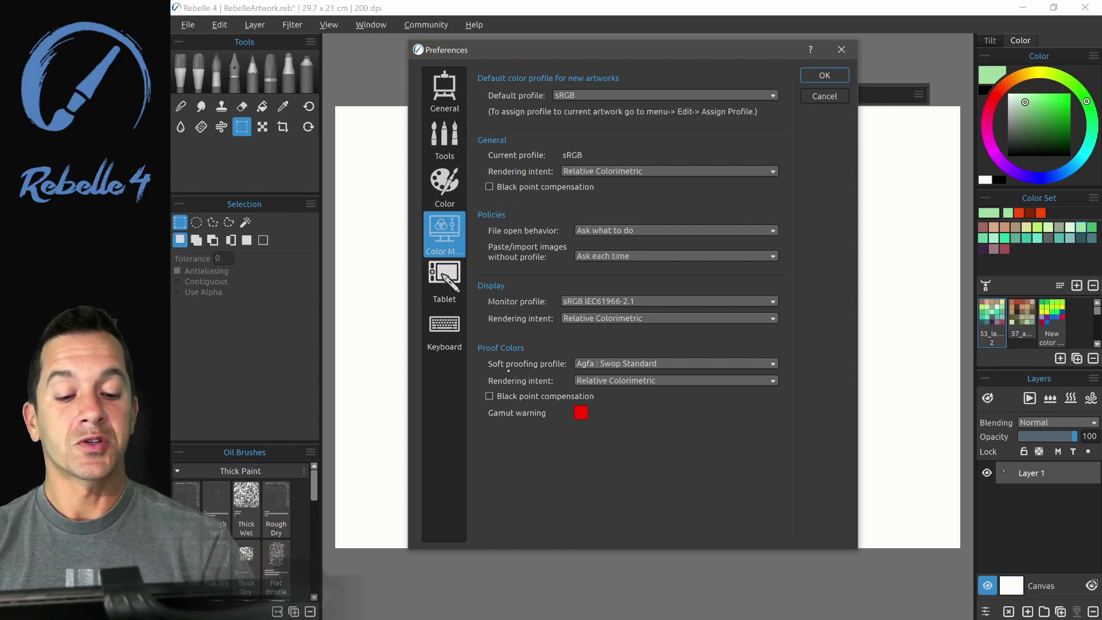
{"action": "left_click", "coordinate": [586, 363]}
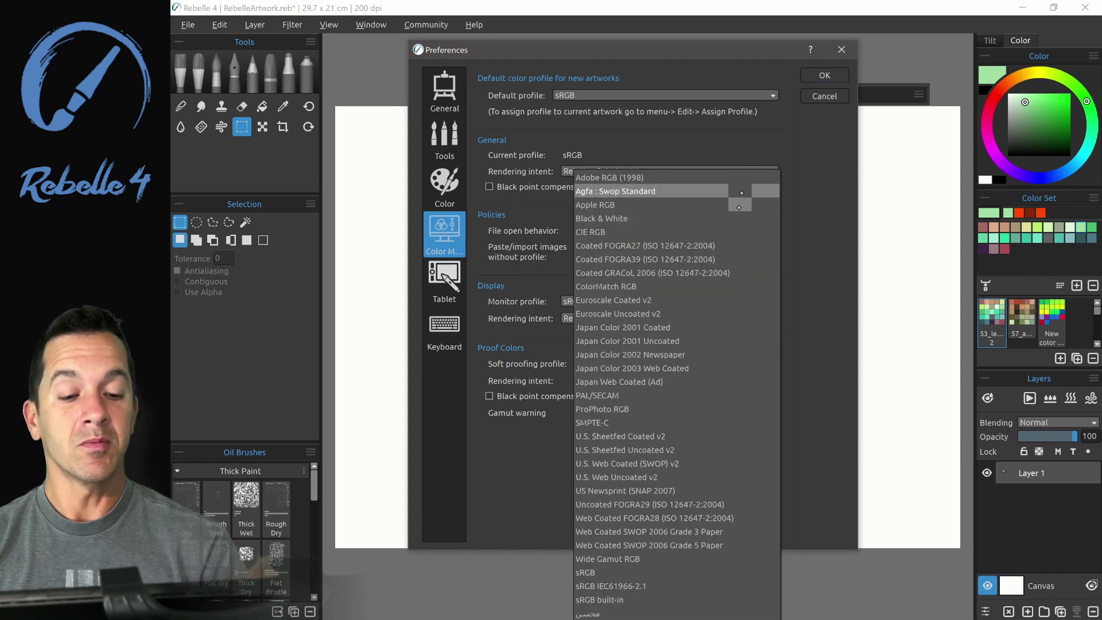
{"action": "left_click", "coordinate": [815, 378]}
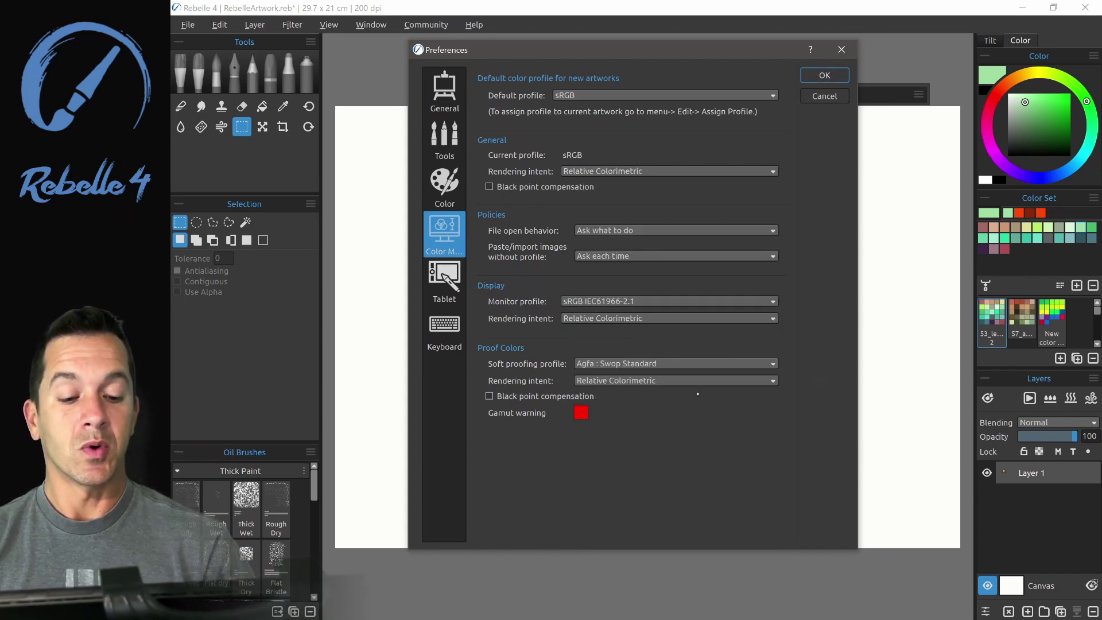
{"action": "left_click", "coordinate": [772, 378]}
{"action": "left_click", "coordinate": [711, 451]}
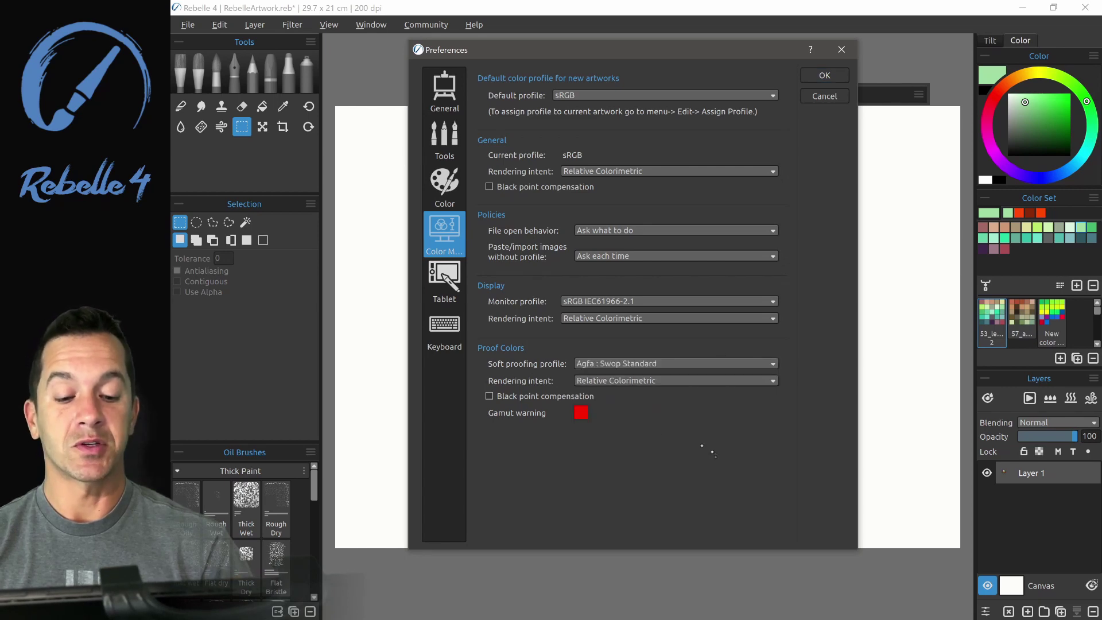
{"action": "left_click", "coordinate": [488, 396]}
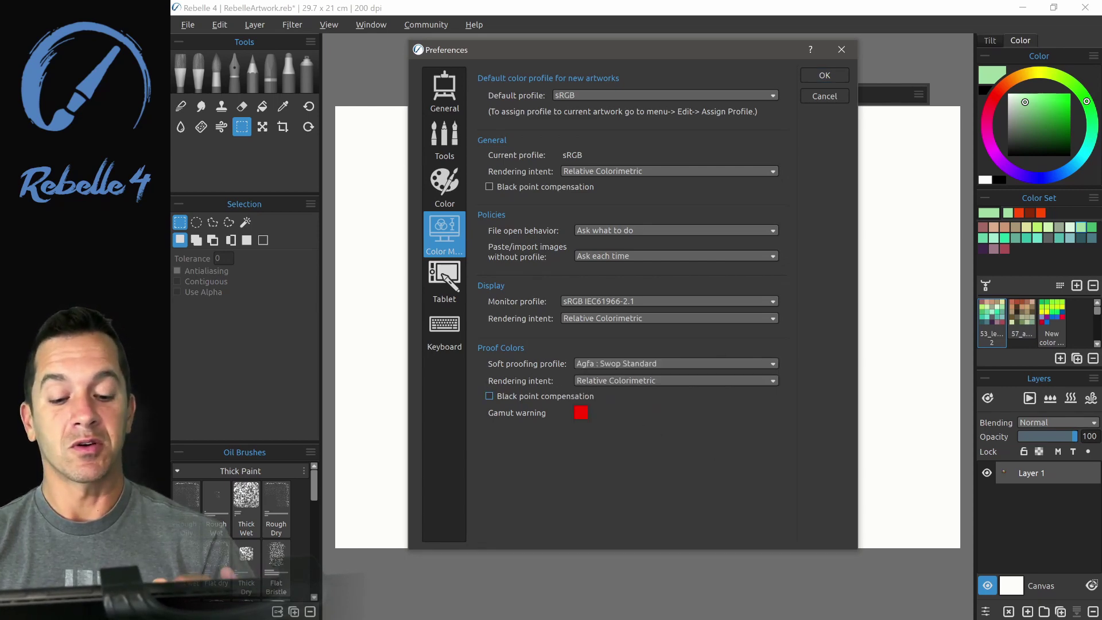
{"action": "left_click", "coordinate": [580, 412]}
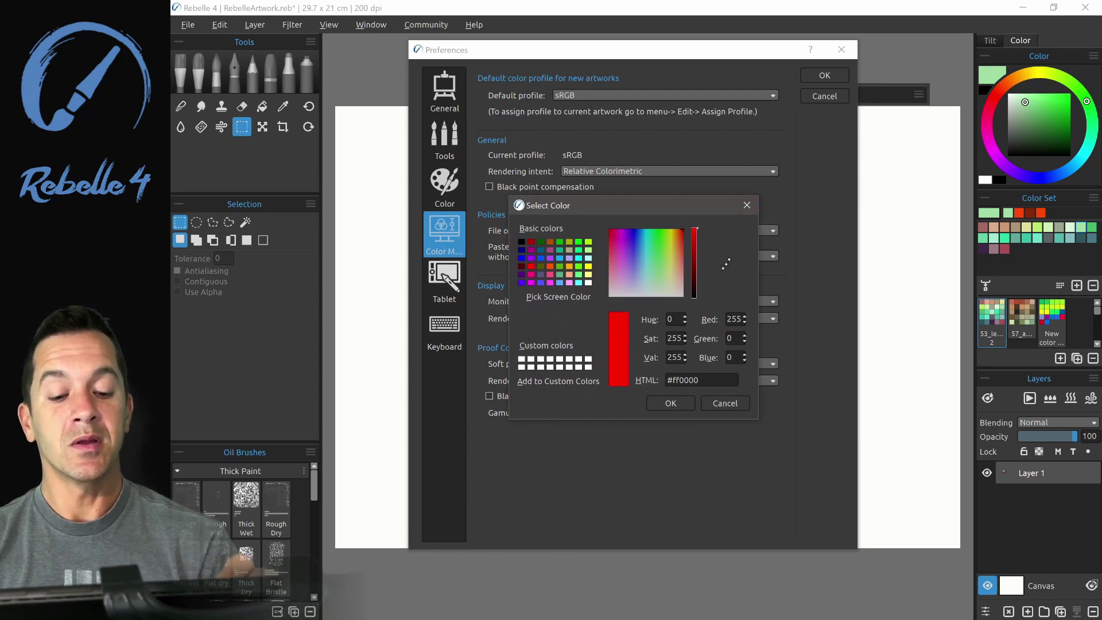
Step: Close the colour dialogs and preview the painting with View > Proof Colors
{"action": "left_click", "coordinate": [747, 205]}
{"action": "key", "text": "Escape"}
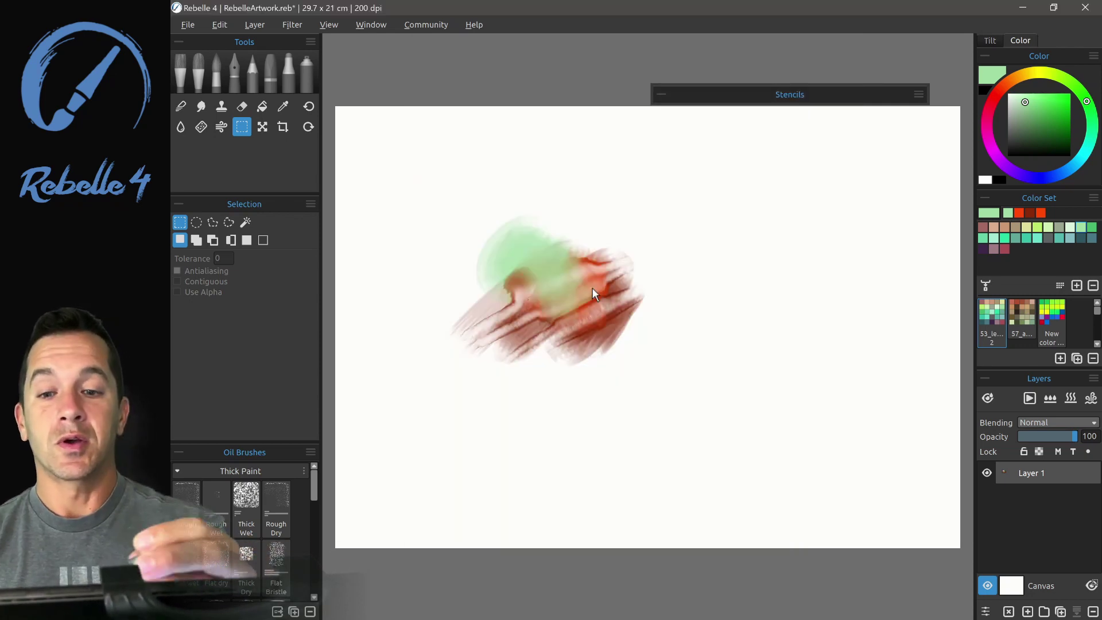
{"action": "left_click", "coordinate": [219, 24]}
{"action": "left_click", "coordinate": [283, 26]}
{"action": "mouse_move", "coordinate": [348, 28]}
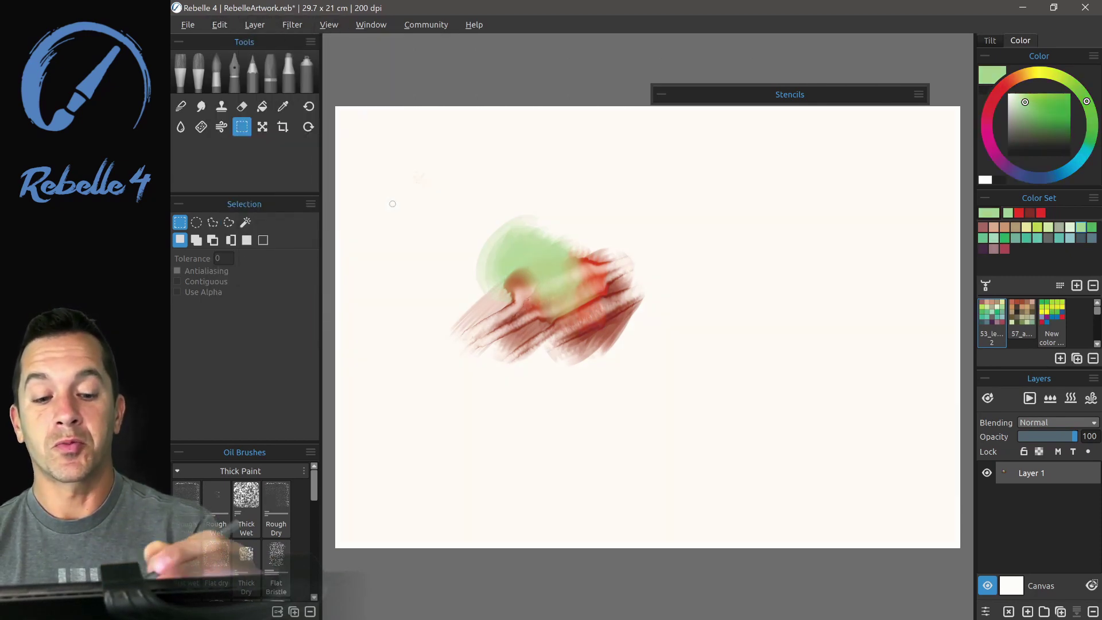
{"action": "left_click", "coordinate": [361, 202]}
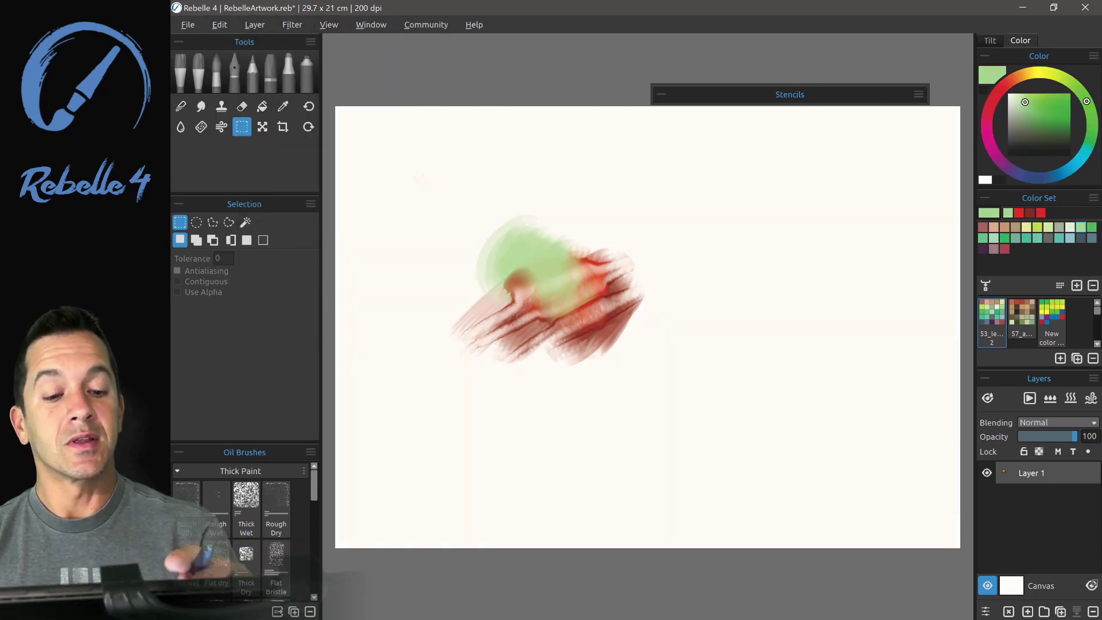
{"action": "scroll", "coordinate": [752, 320], "scroll_direction": "up", "scroll_amount": 5}
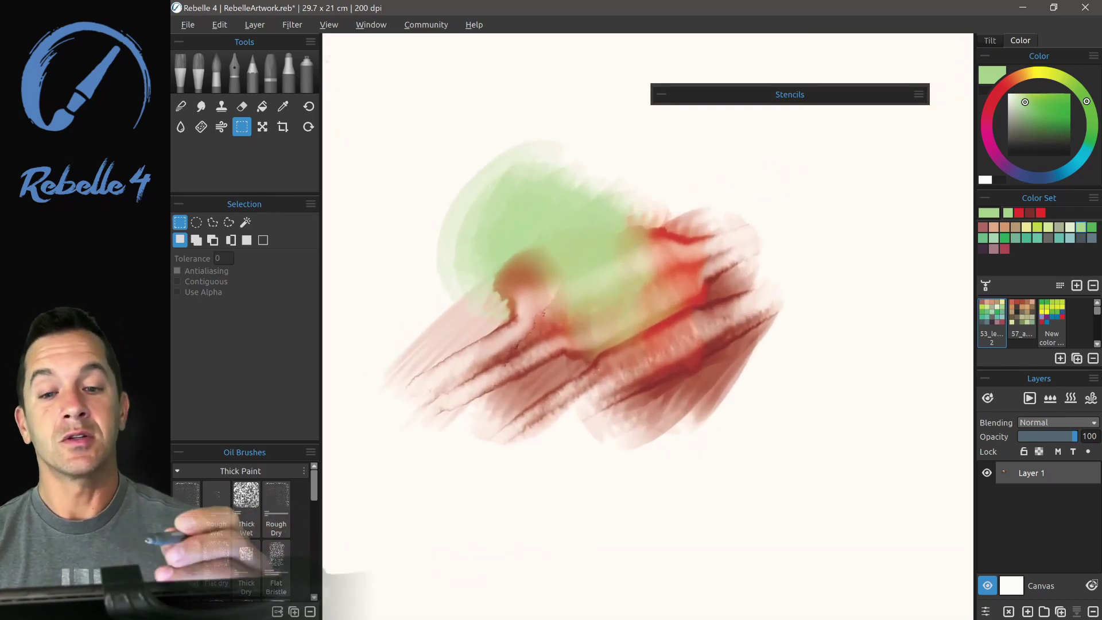
Step: Turn Proof Colors off and enable View > Gamut Warning on the canvas
{"action": "left_click", "coordinate": [328, 25]}
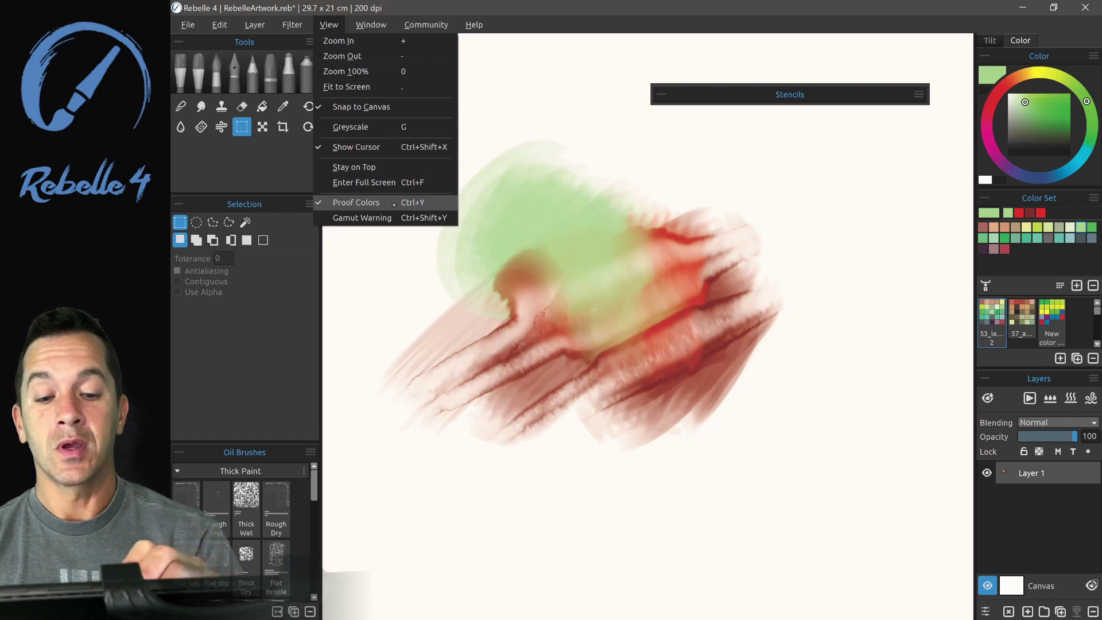
{"action": "left_click", "coordinate": [394, 204]}
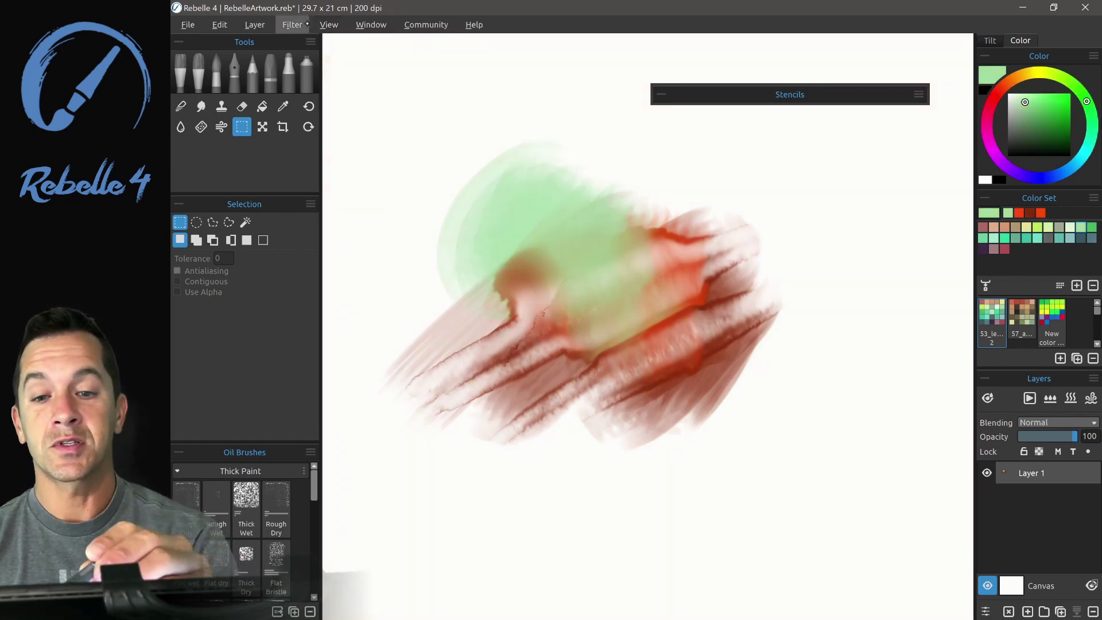
{"action": "left_click", "coordinate": [328, 25]}
{"action": "left_click", "coordinate": [380, 213]}
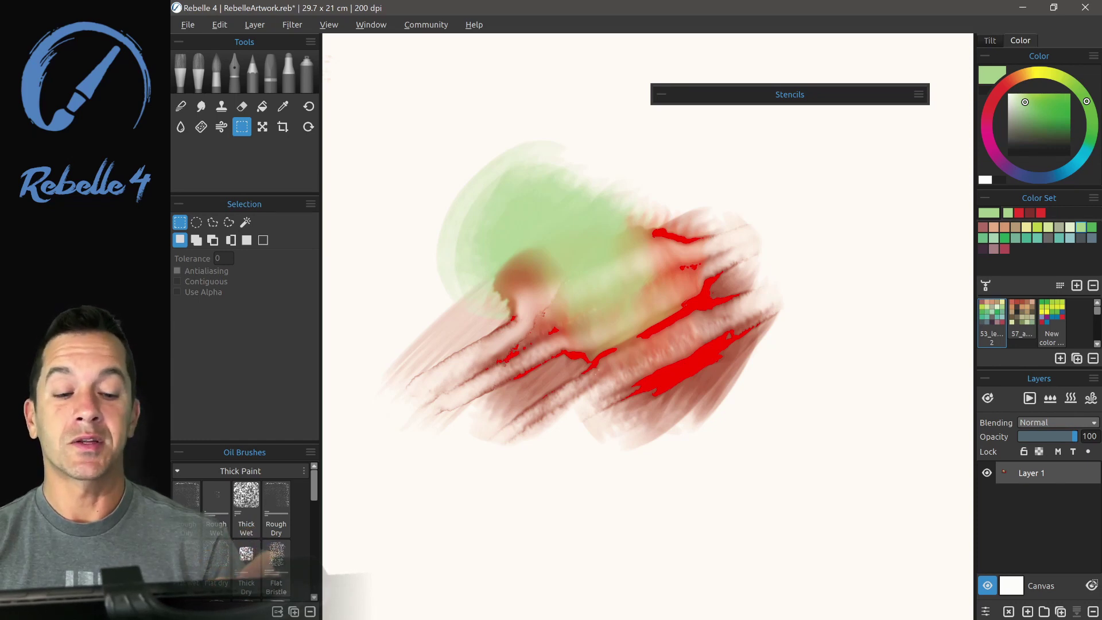
Step: Select Microsoft Ink device as the tablet input in the Tablet preferences
{"action": "left_click", "coordinate": [328, 25]}
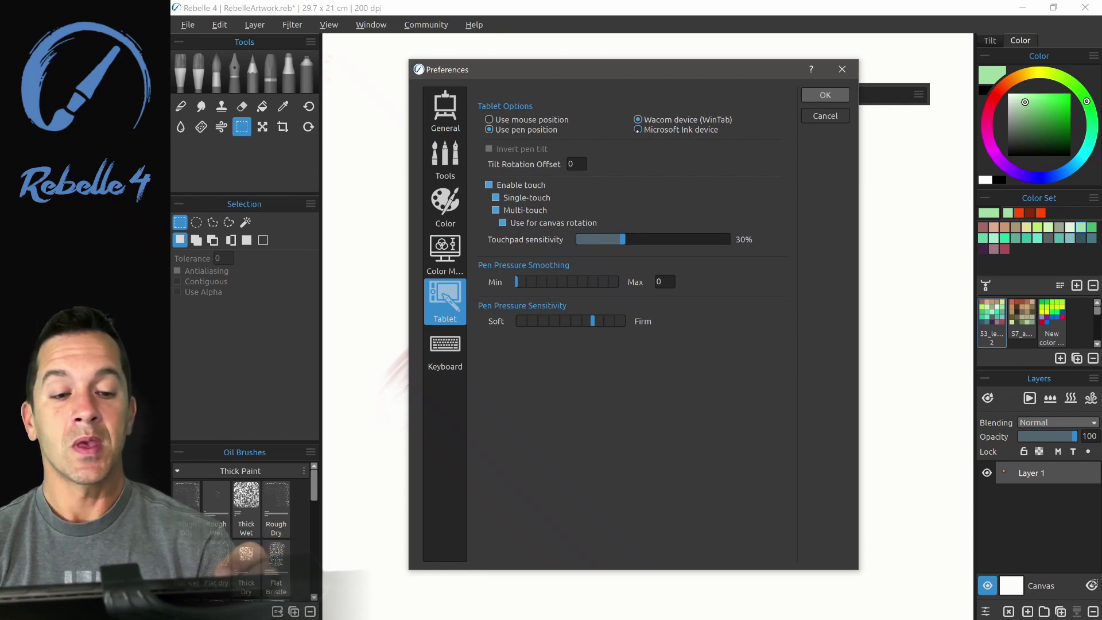
{"action": "left_click", "coordinate": [715, 130]}
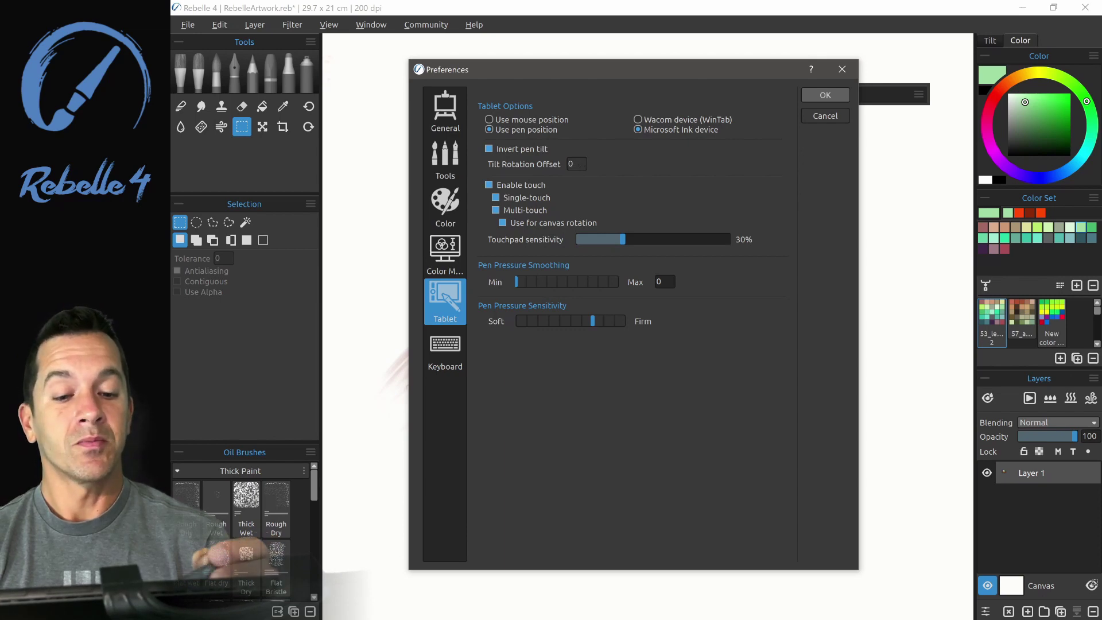
Step: Toggle Enable touch off and on, then Use for canvas rotation off and on again
{"action": "left_click", "coordinate": [488, 185]}
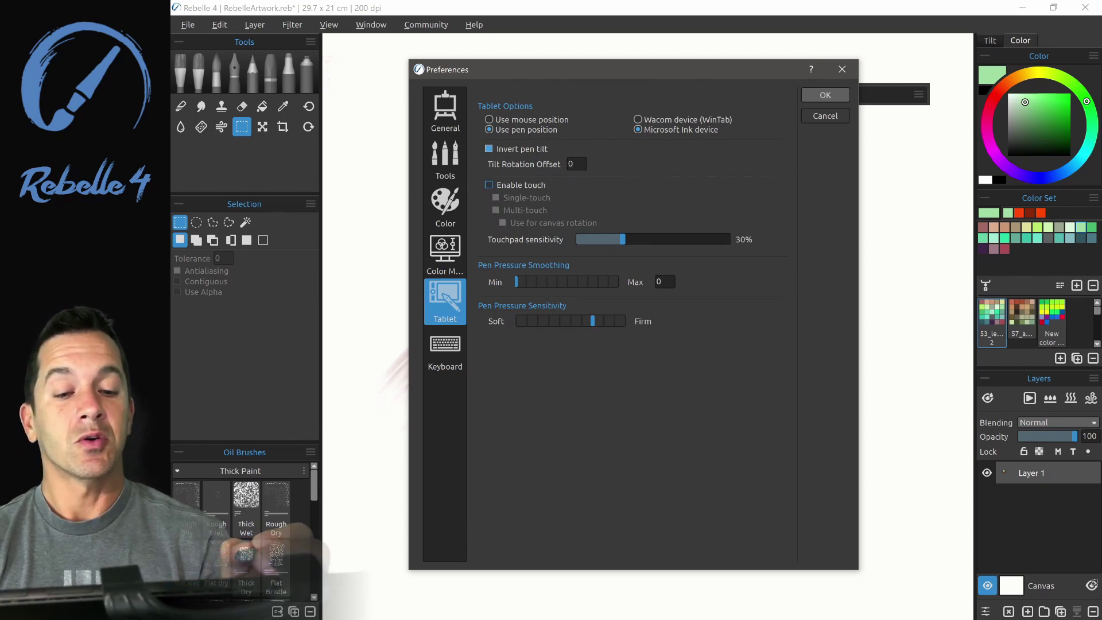
{"action": "left_click", "coordinate": [488, 185]}
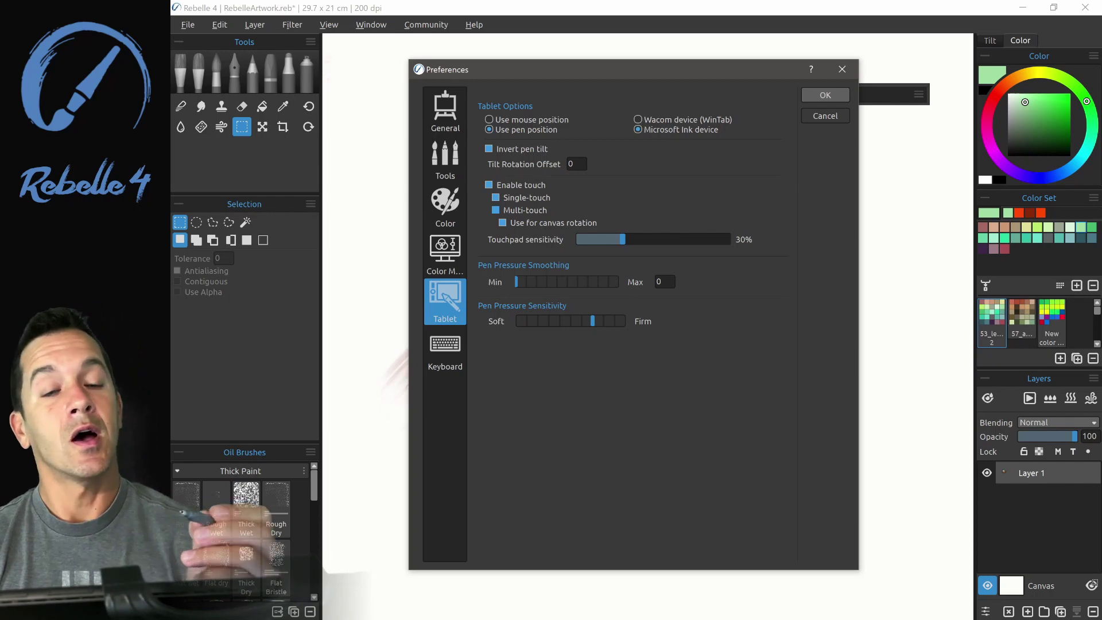
{"action": "left_click", "coordinate": [502, 223]}
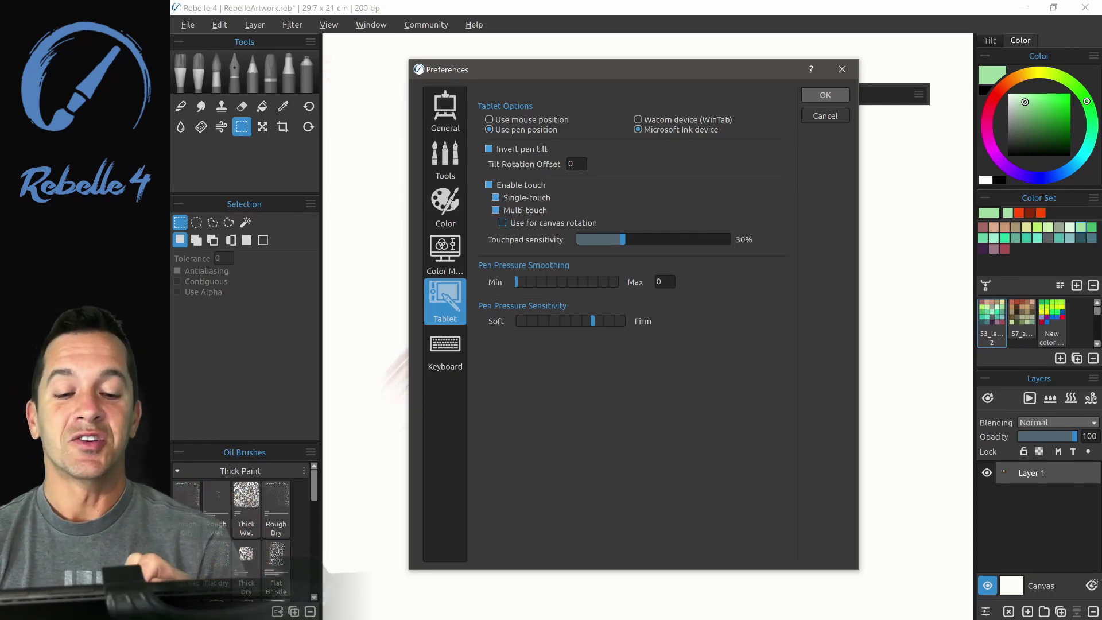
{"action": "left_click", "coordinate": [502, 223]}
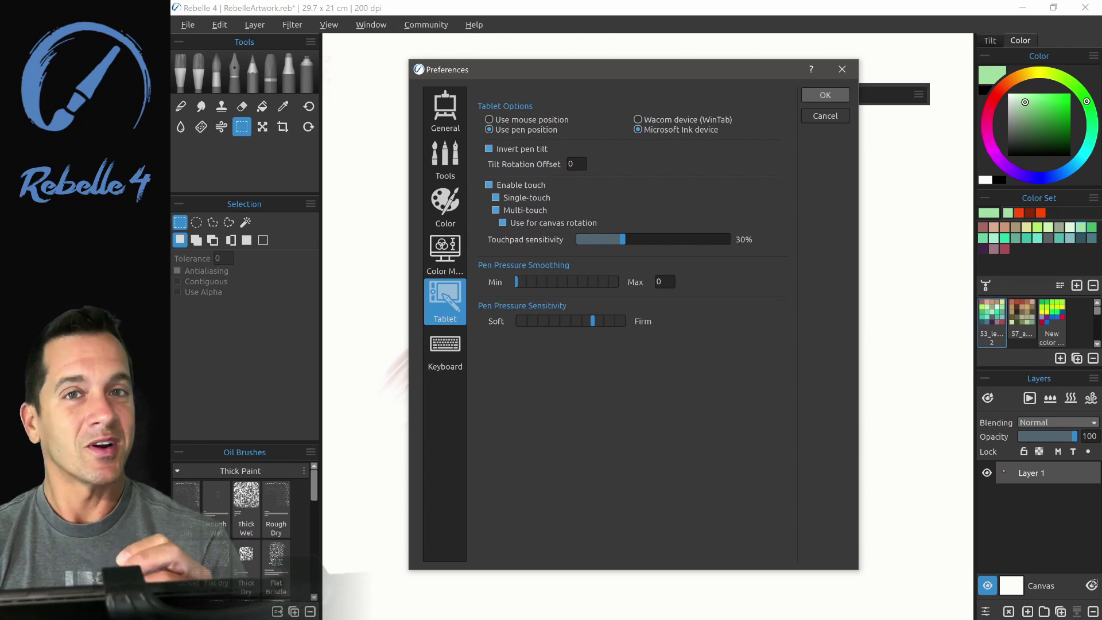
Step: Switch to the Keyboard page and check the Import, Export and Reset All shortcut options
{"action": "left_click", "coordinate": [454, 349]}
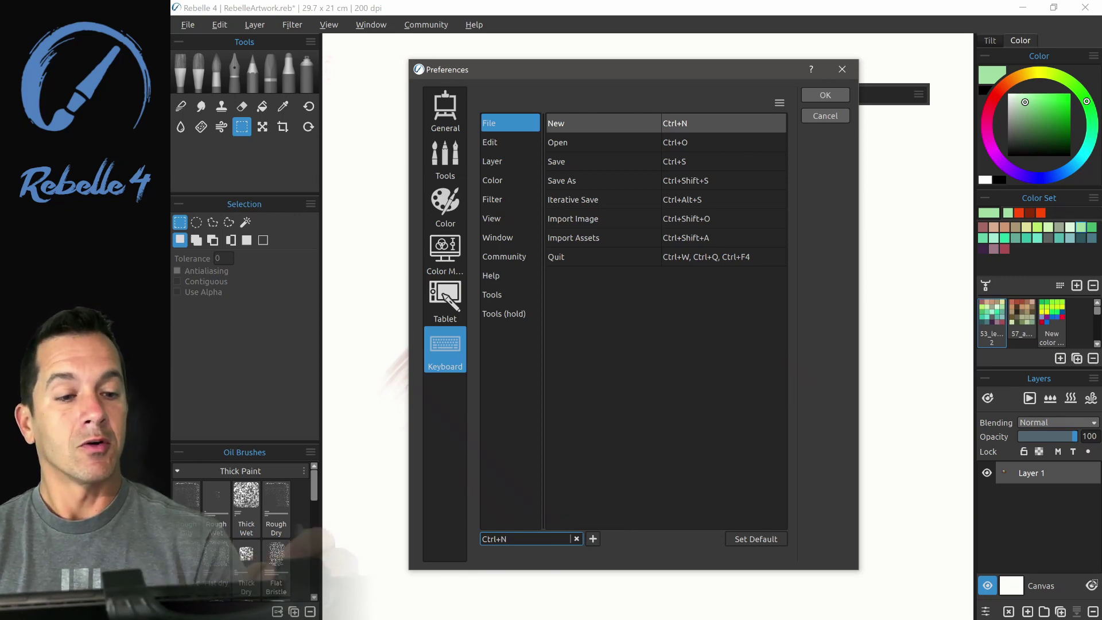
{"action": "left_click", "coordinate": [779, 103]}
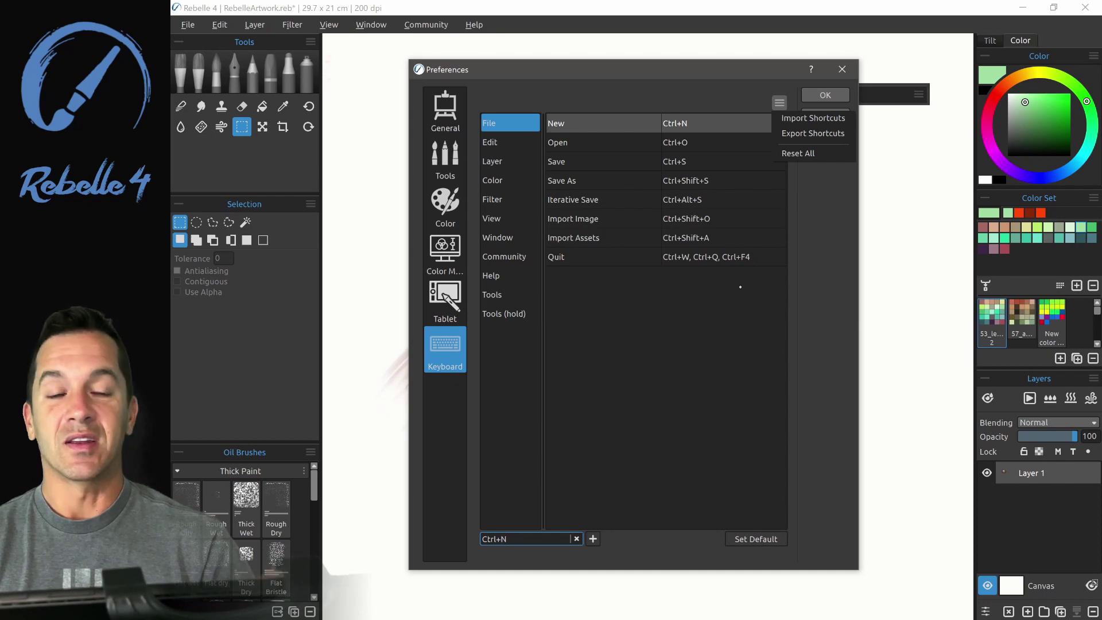
{"action": "key", "text": "Escape"}
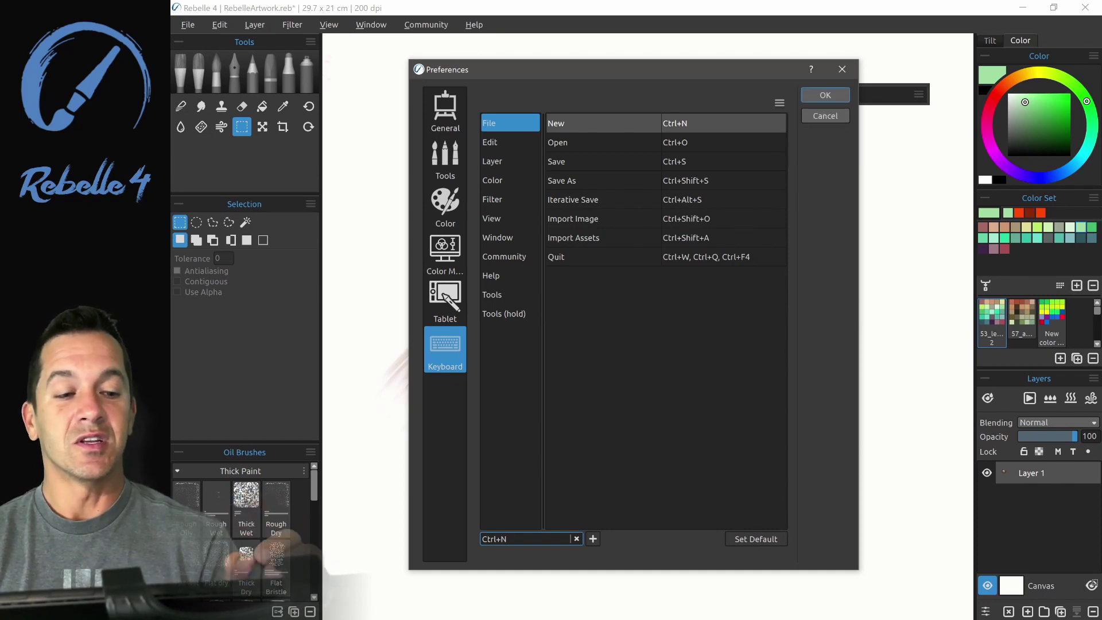